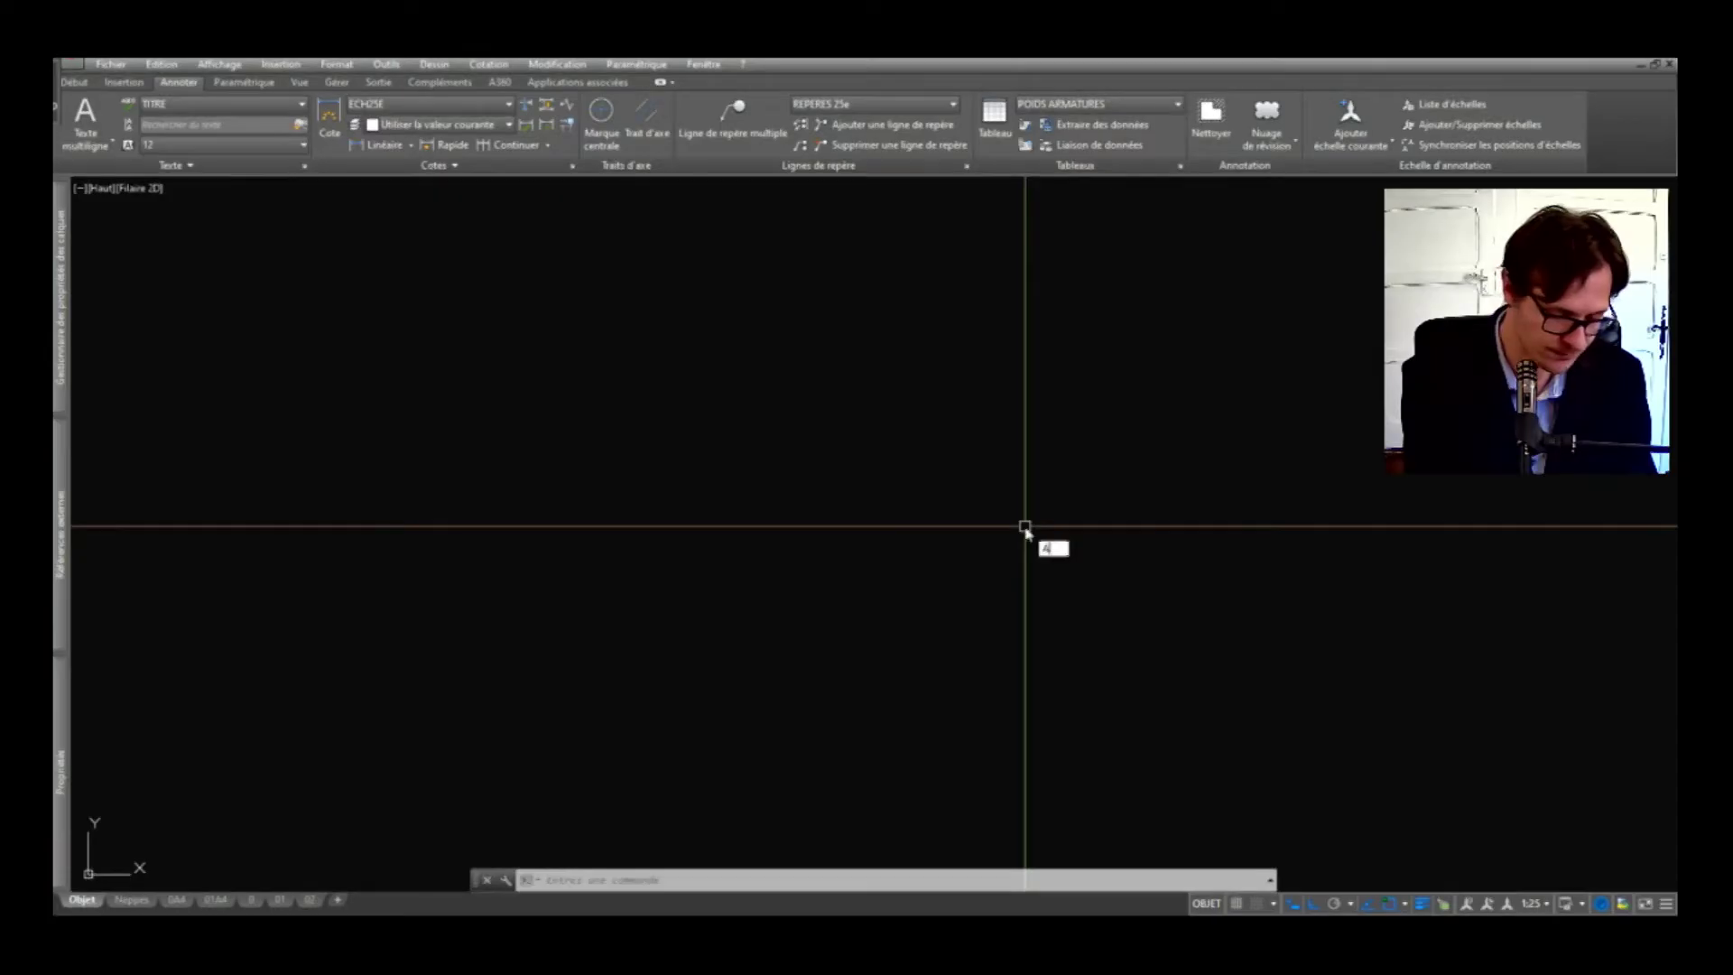
Step: Load the 3P-RecV1-1 routine from the Lisp folder with APPLOAD, then close the dialog
text(PPLOAD)
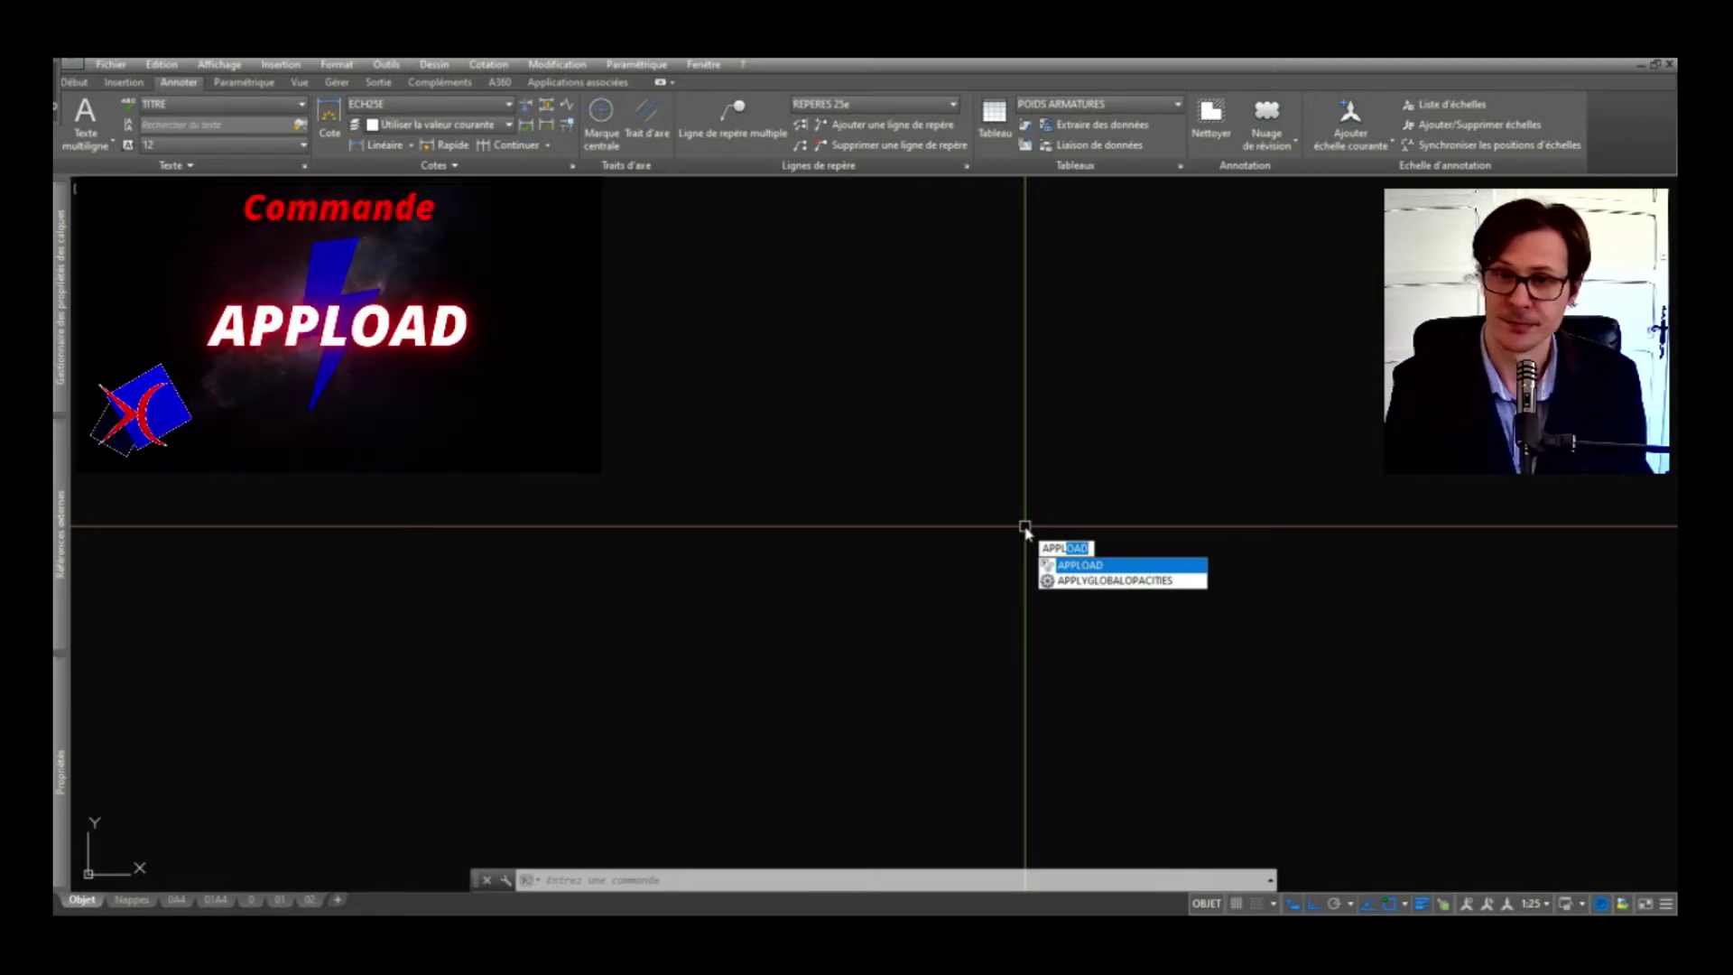
key(Return)
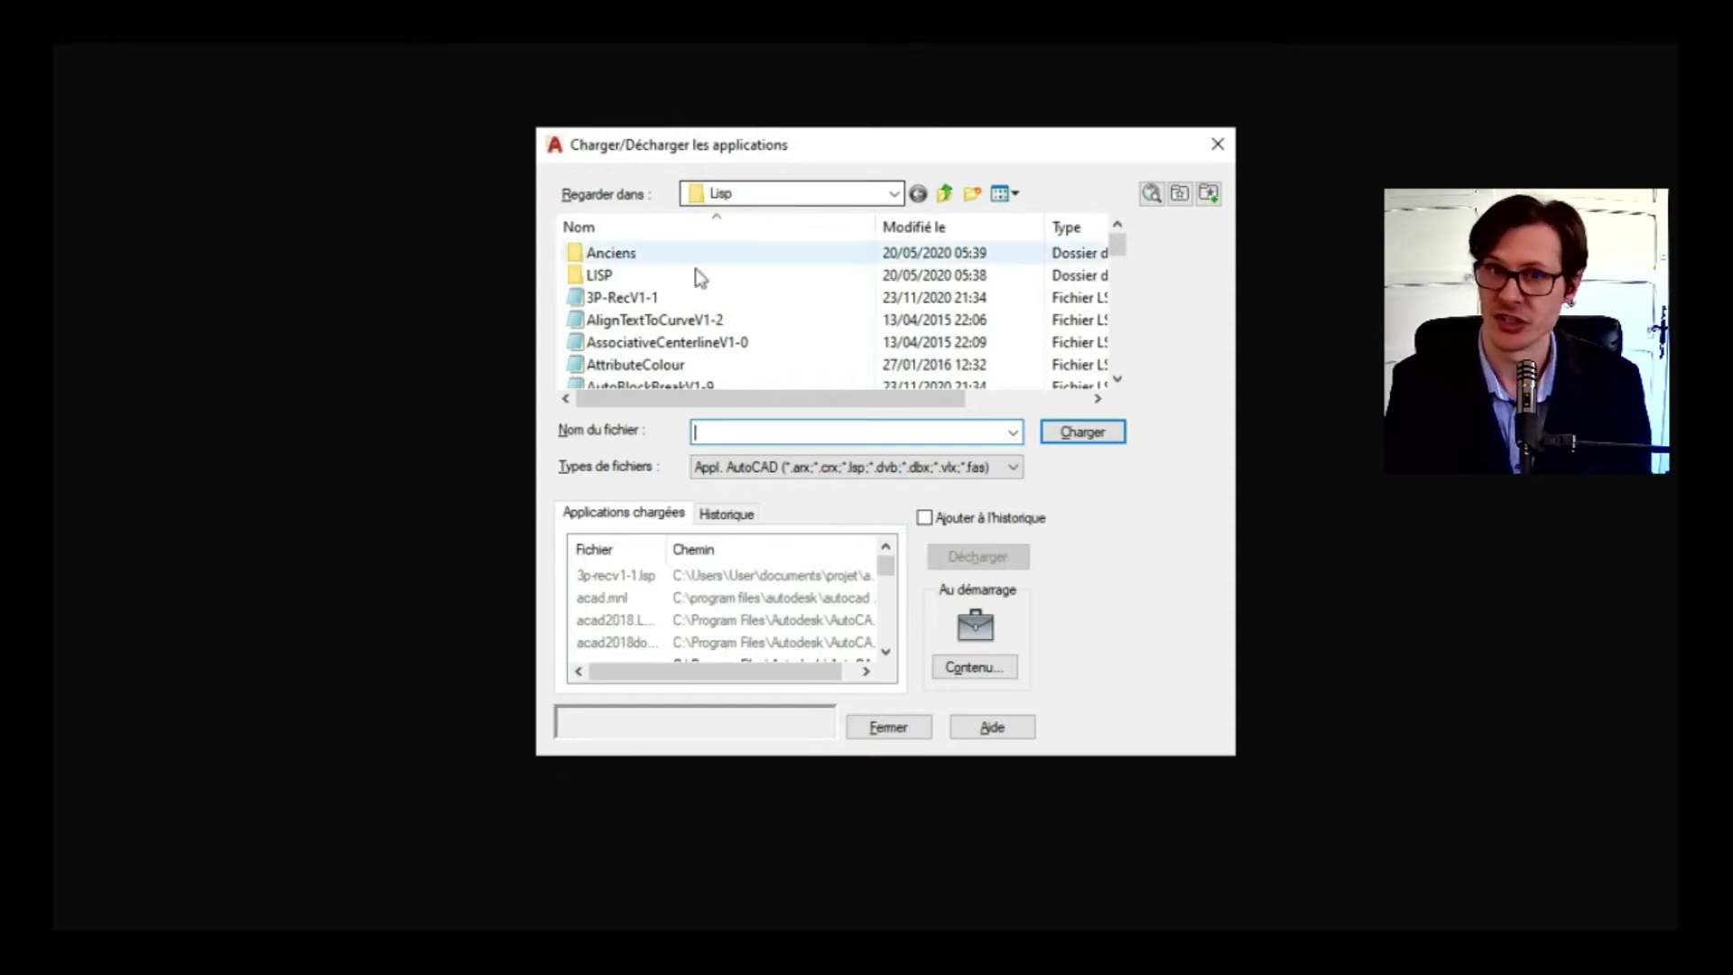
click(674, 298)
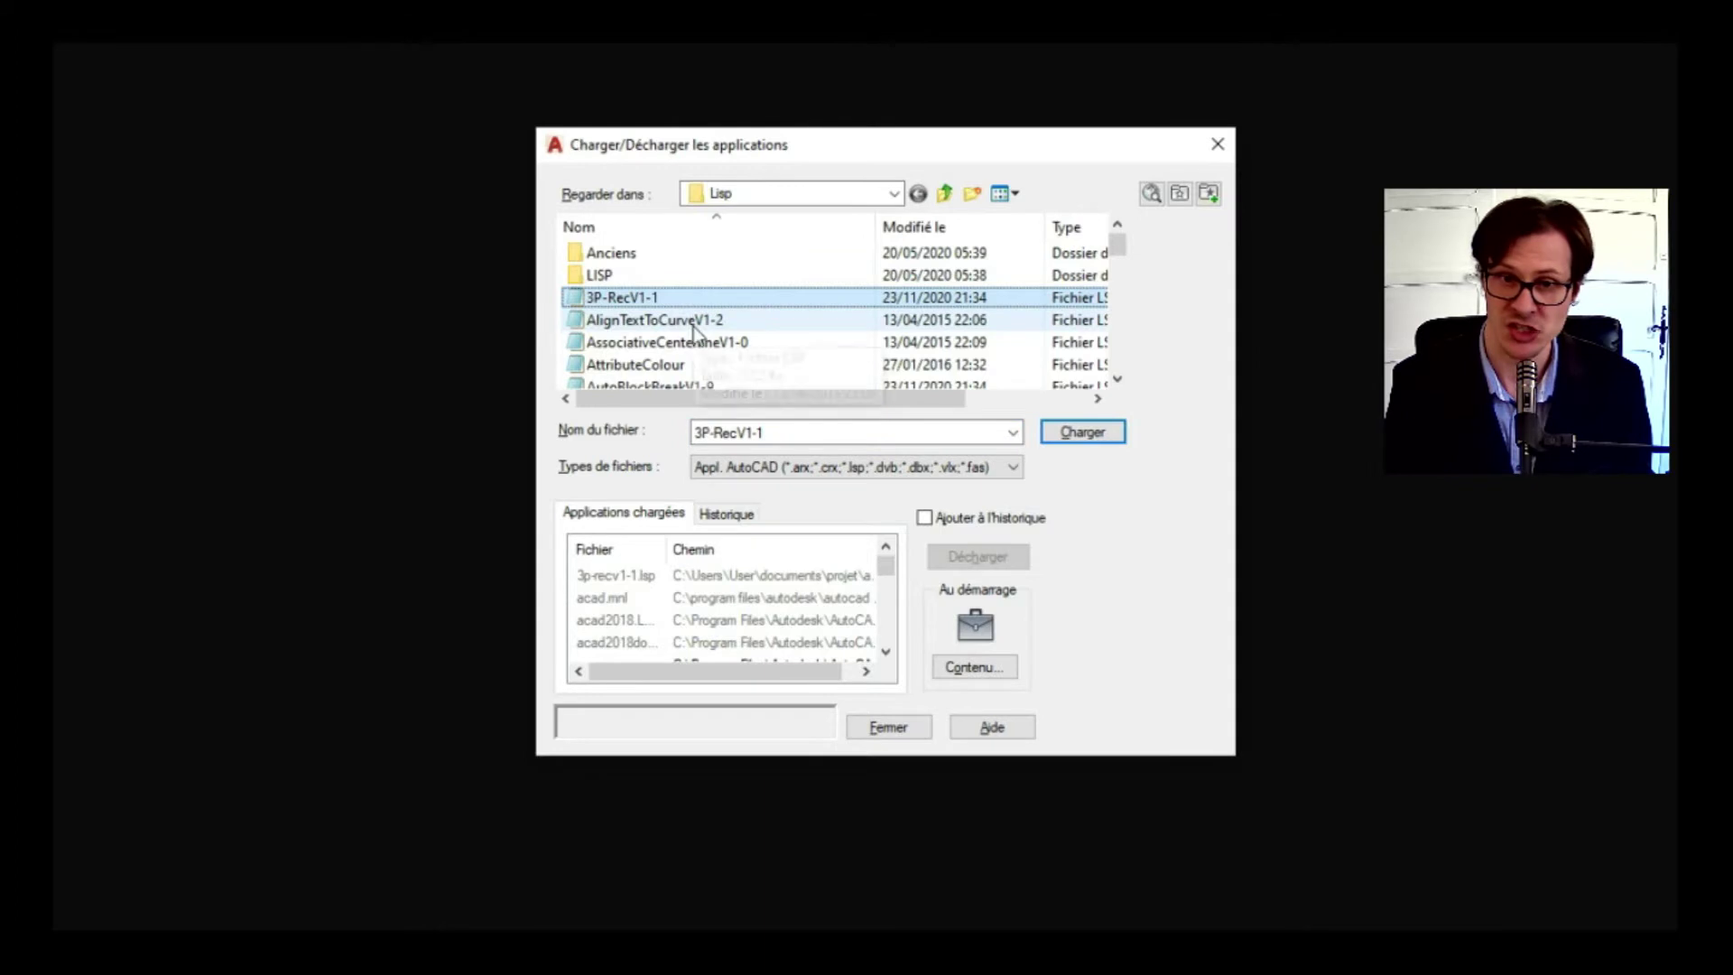
scroll(694, 329, down, 2)
scroll(700, 348, down, 1)
scroll(706, 361, down, 1)
scroll(707, 362, up, 5)
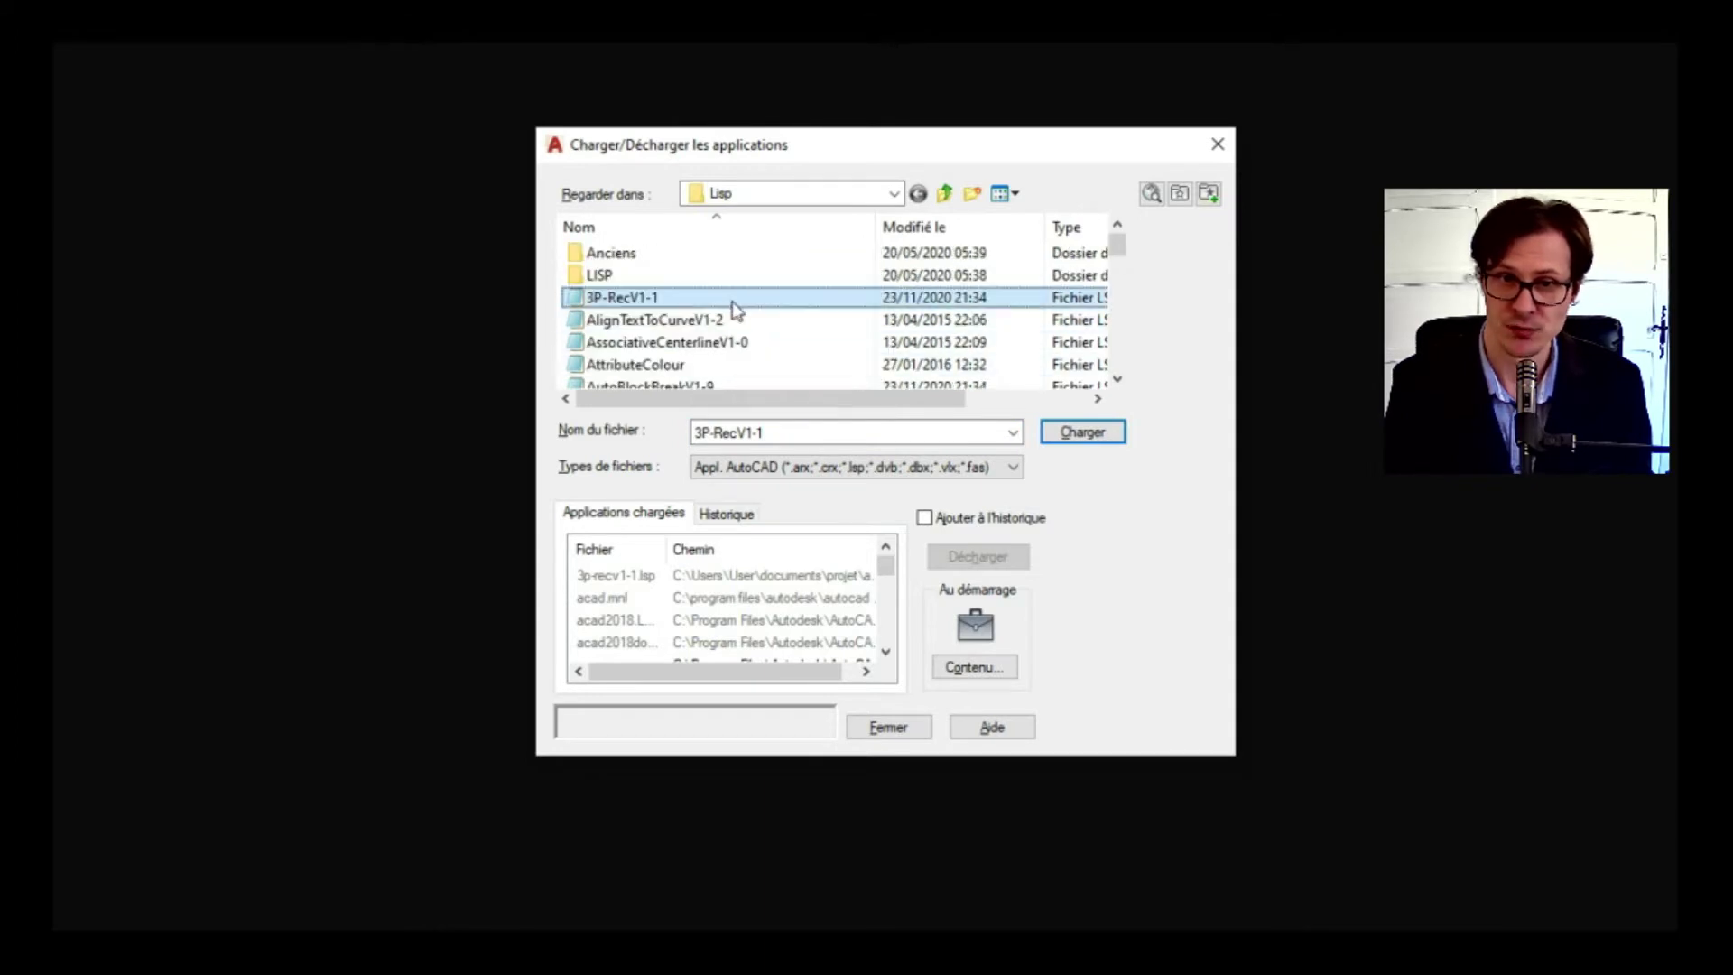
click(1070, 434)
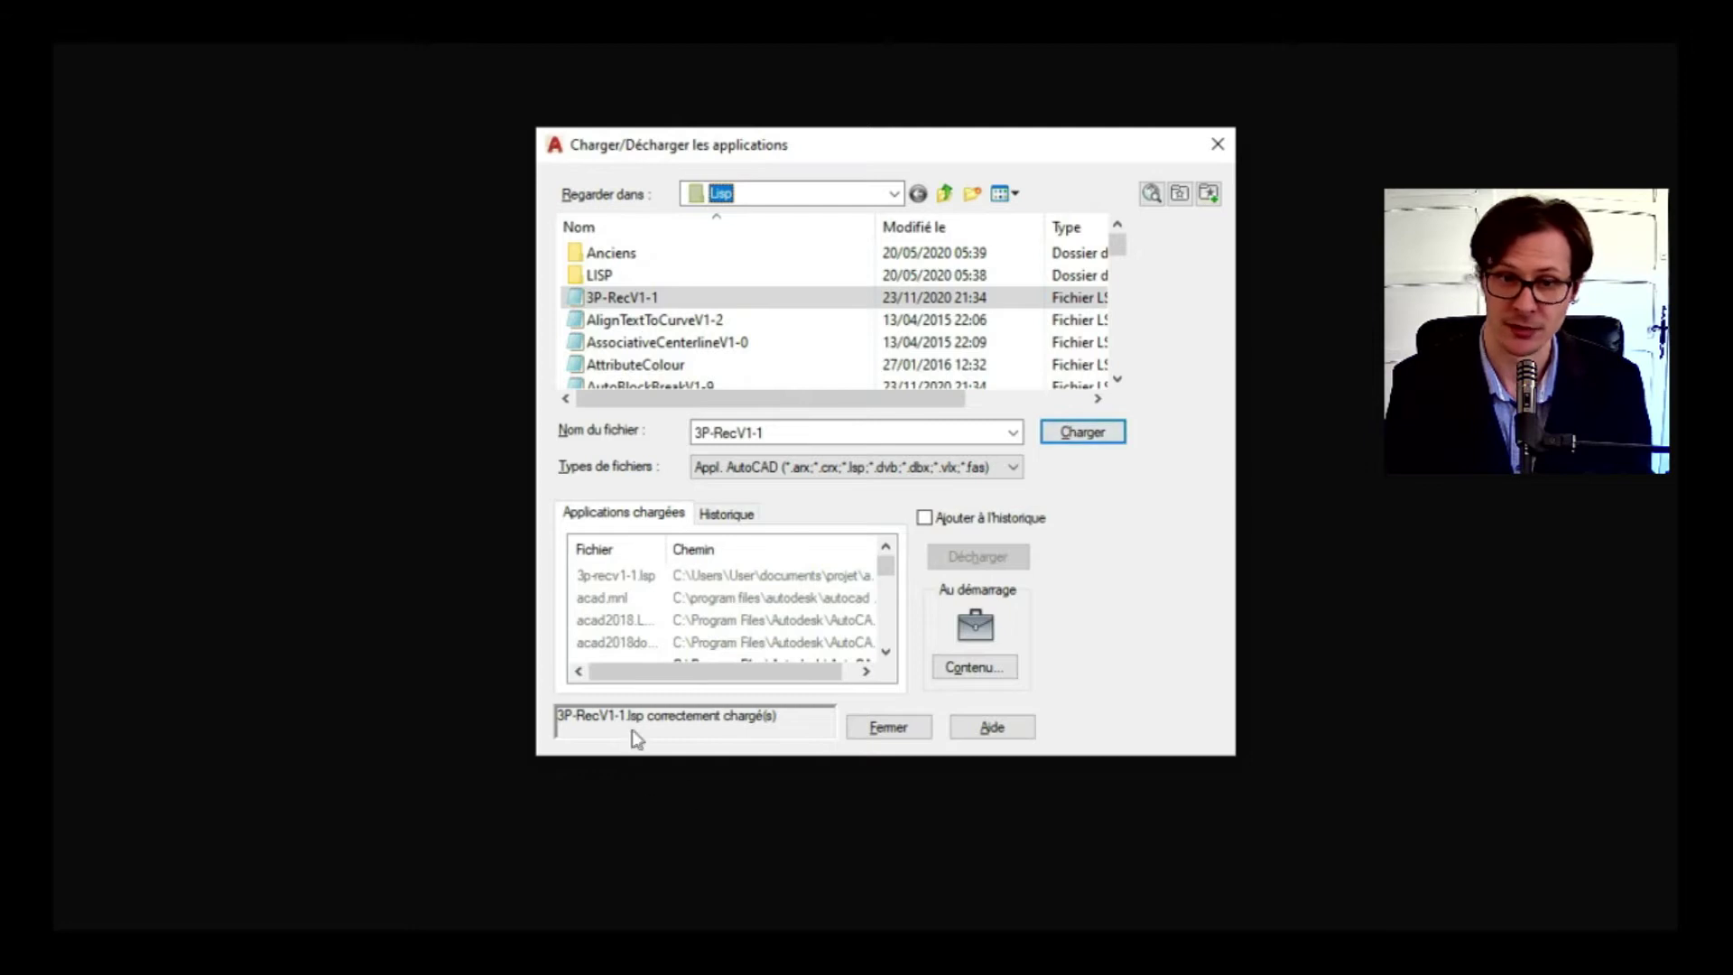
click(892, 728)
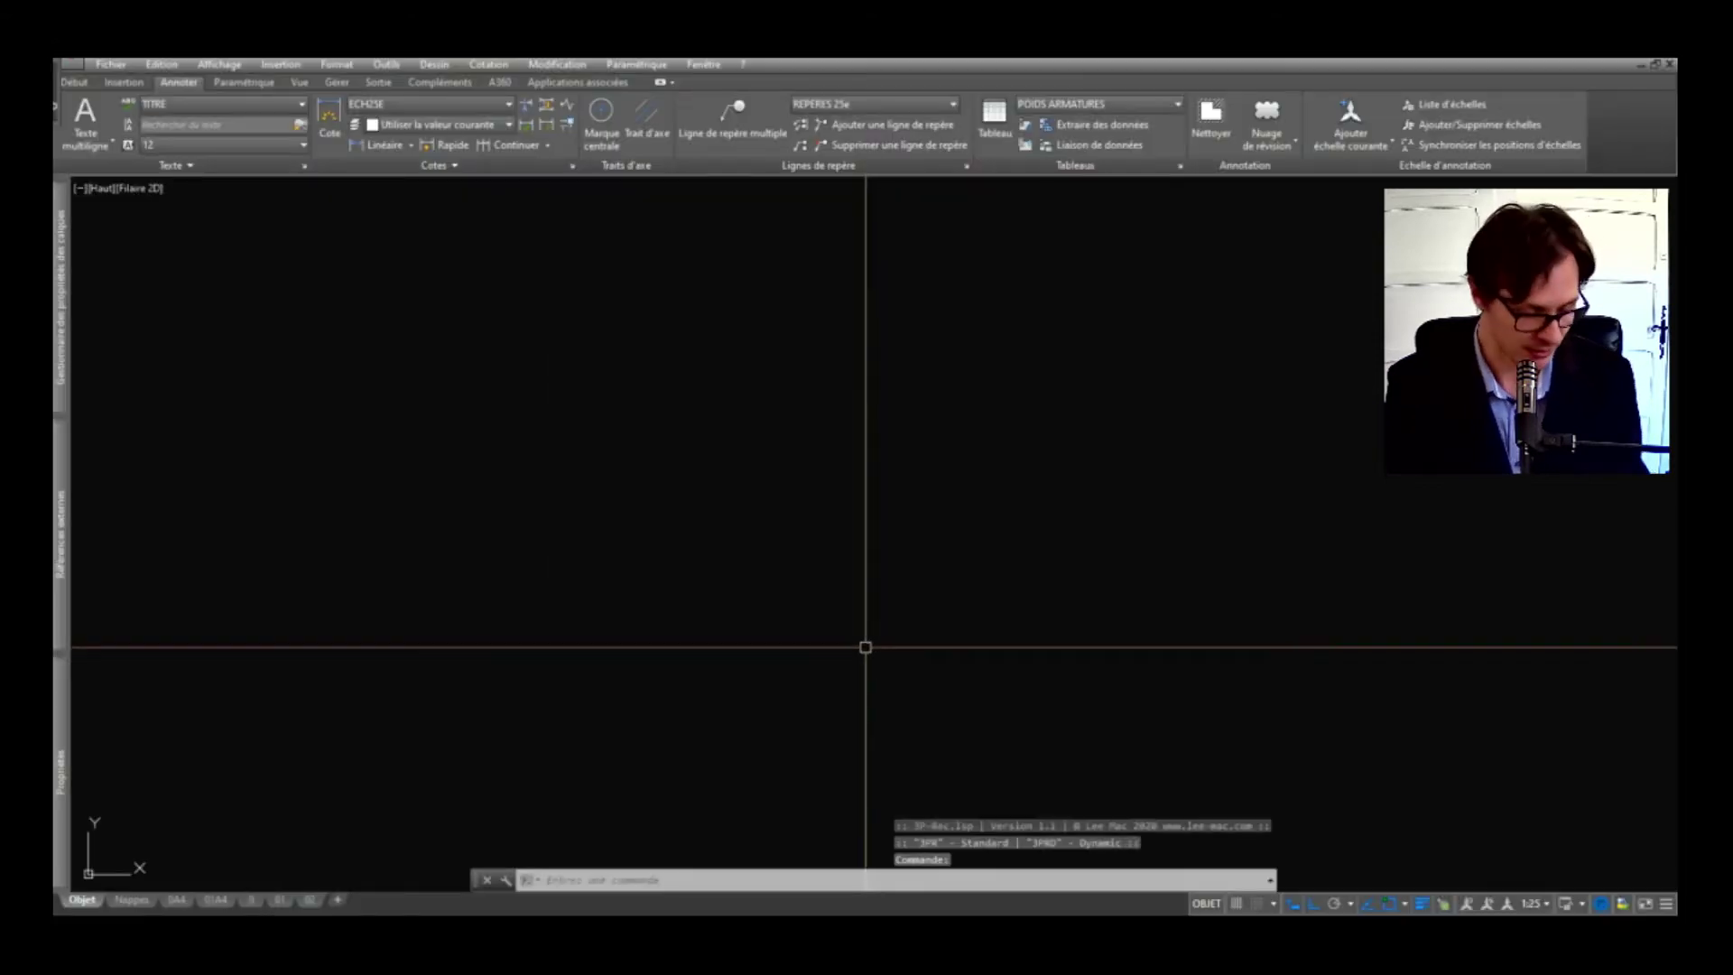
text(3P)
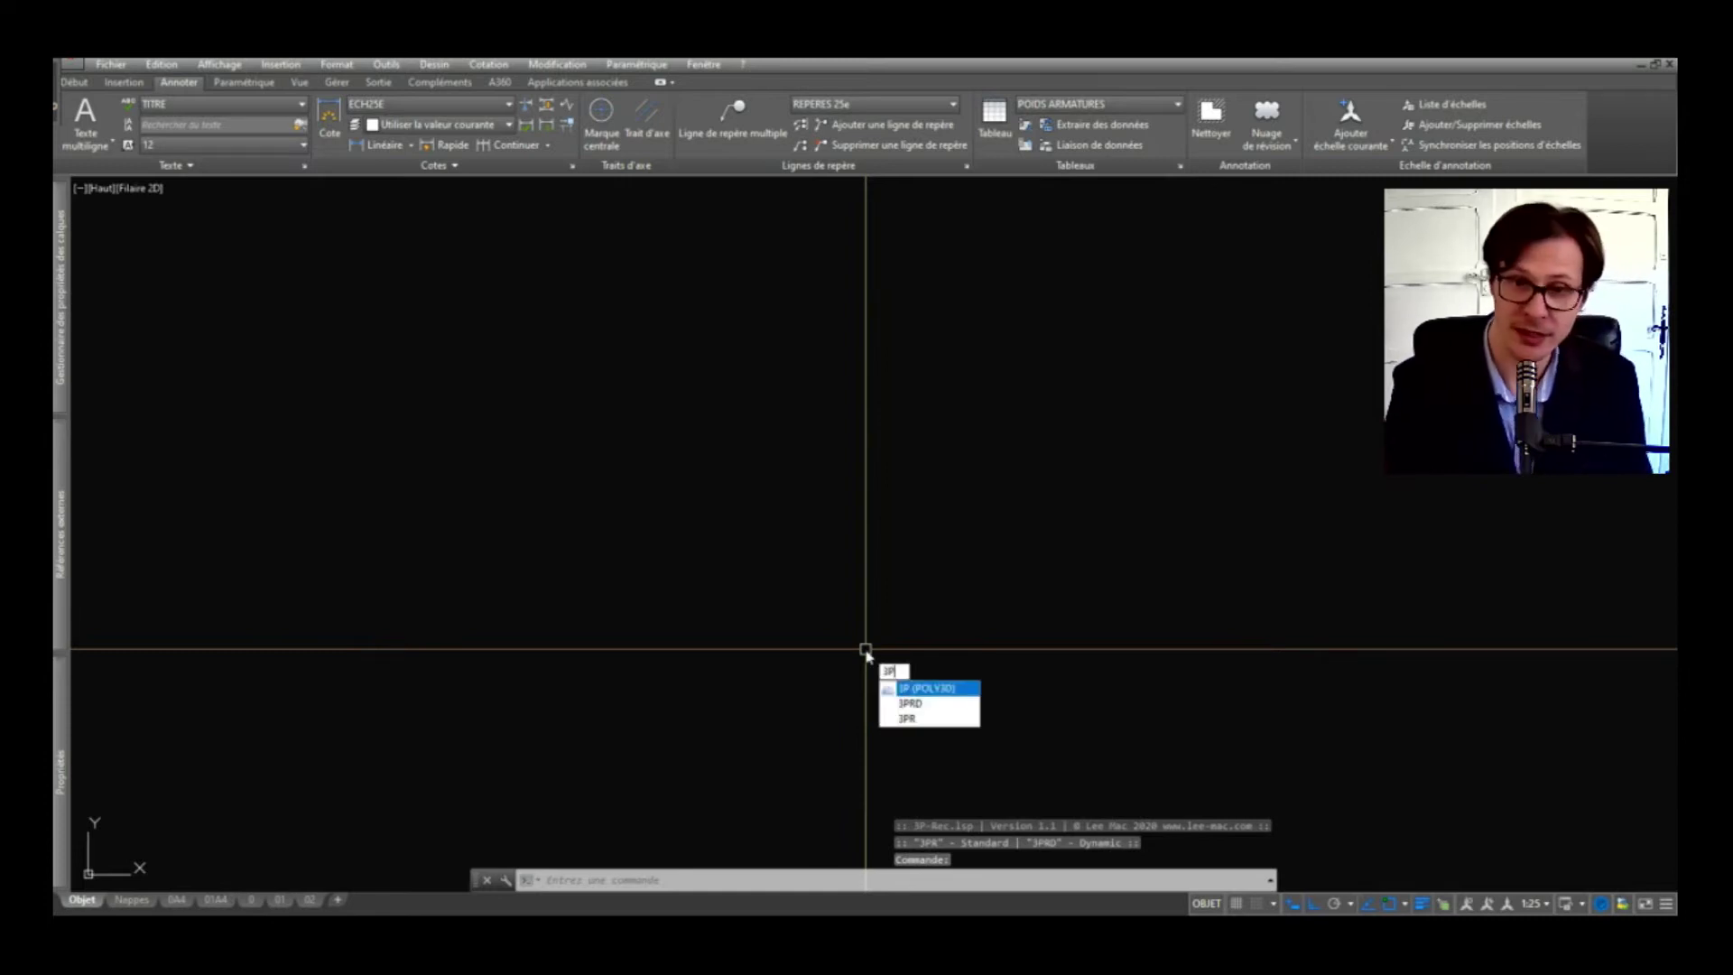
key(Down)
key(Return)
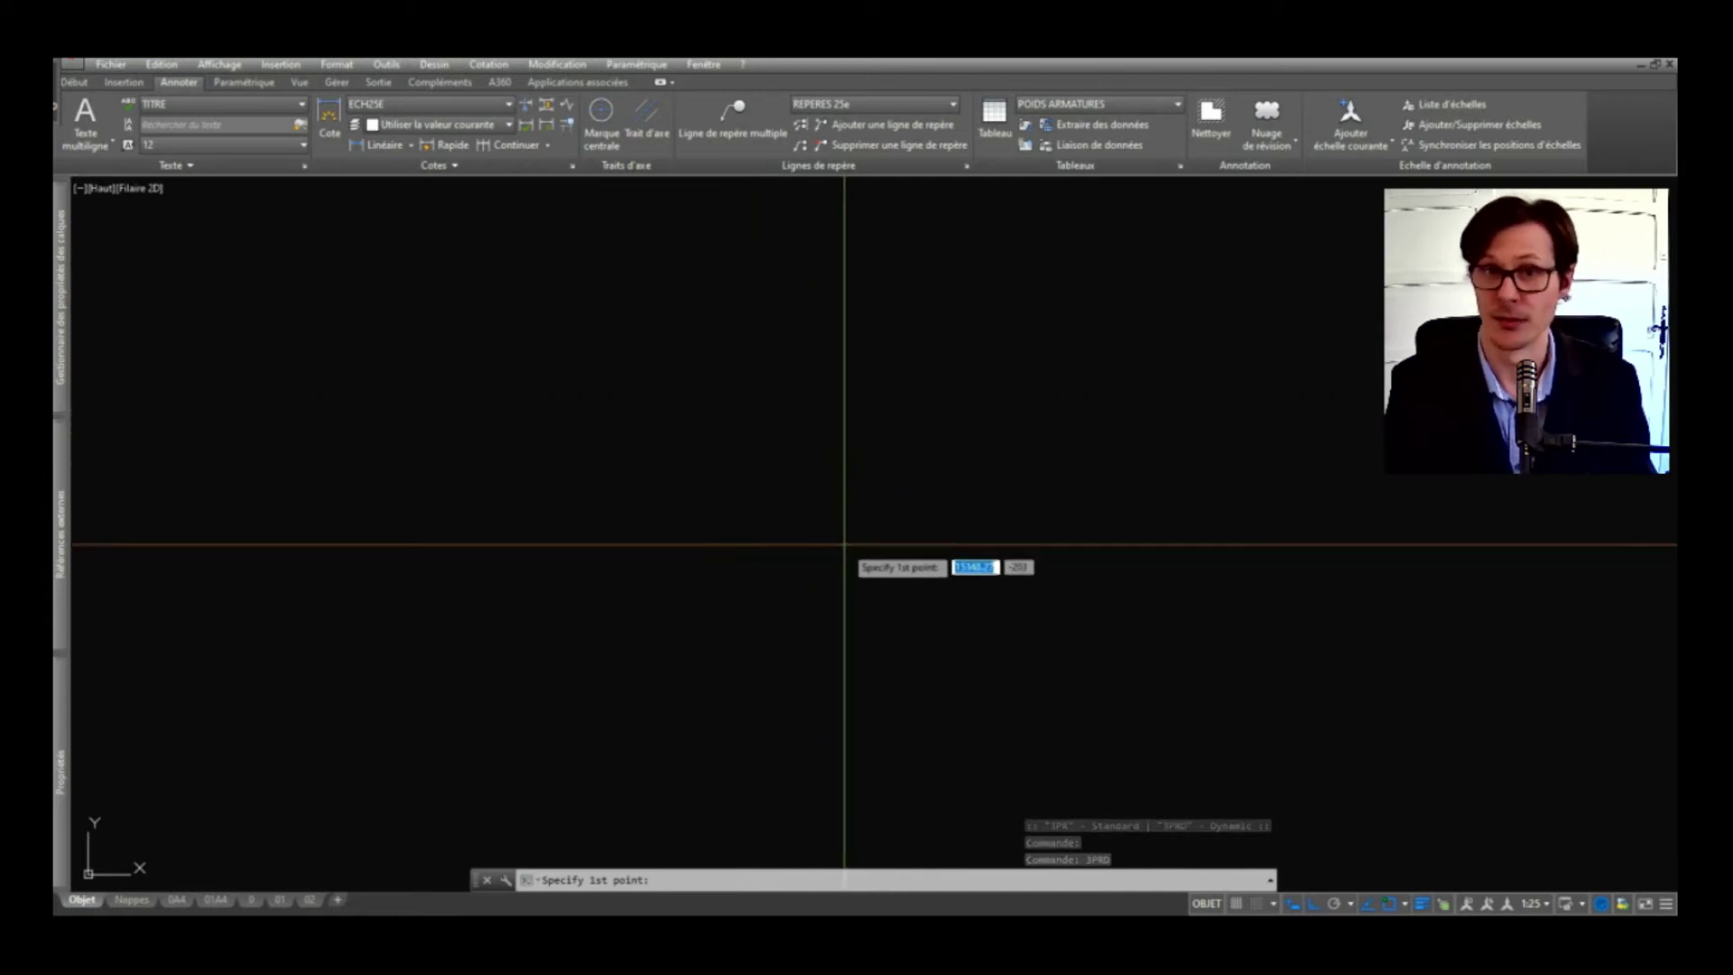
click(694, 544)
click(947, 564)
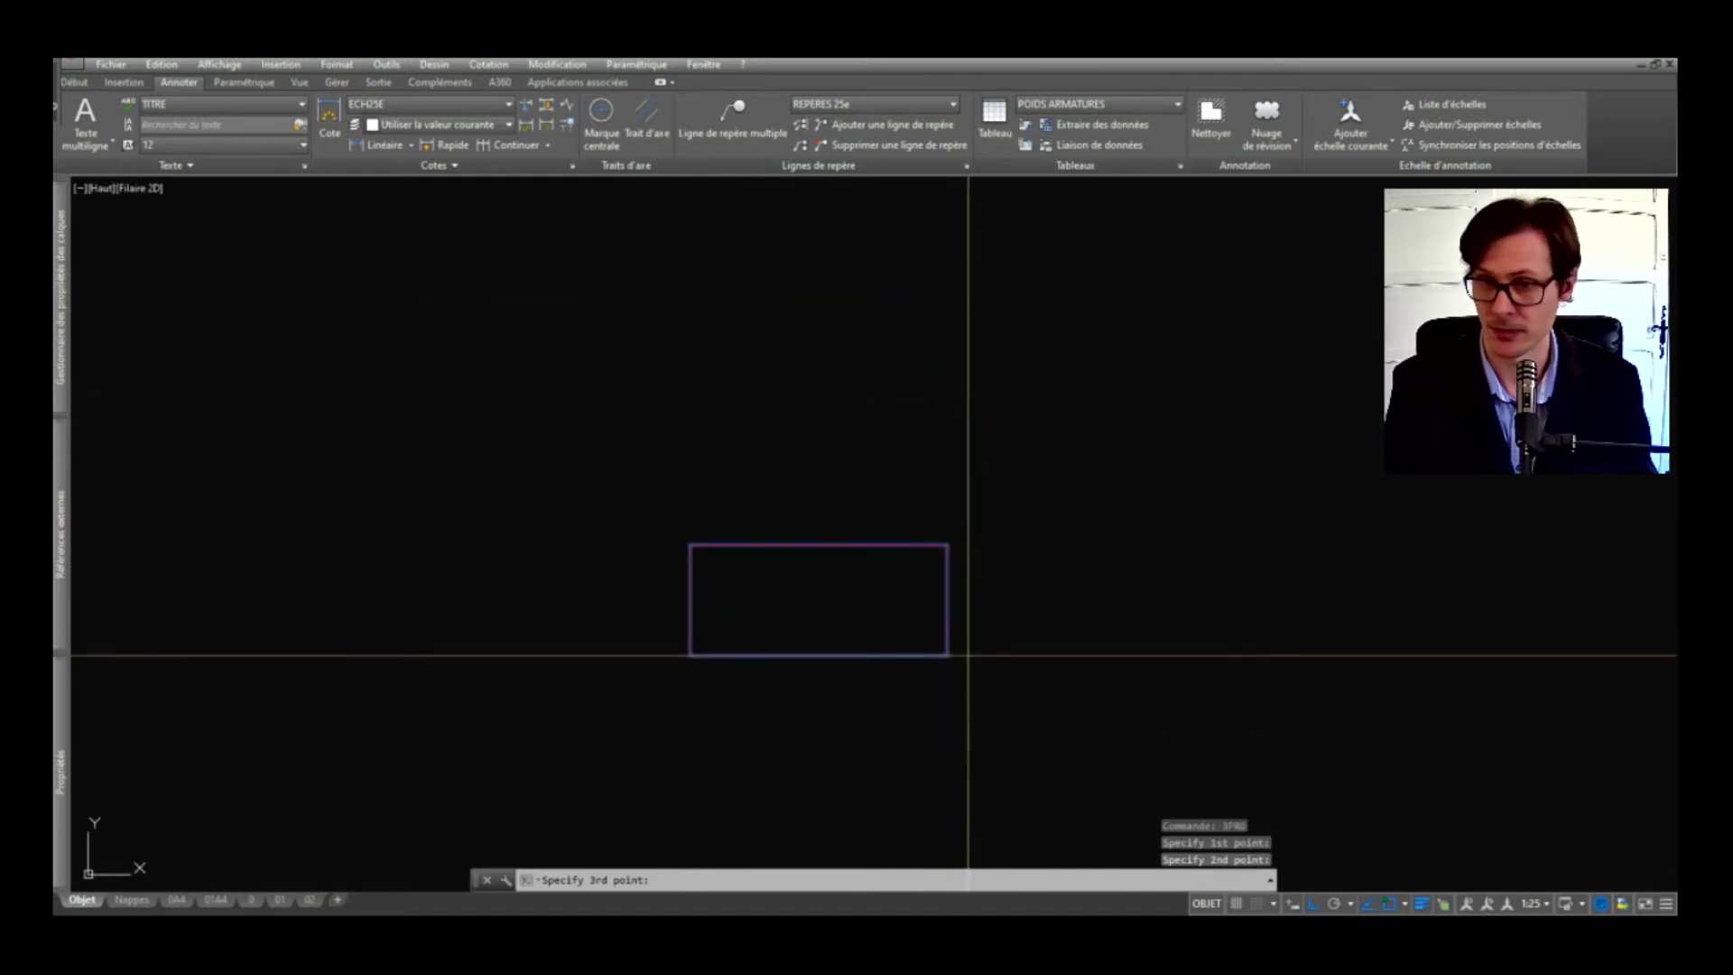
click(1002, 673)
scroll(809, 687, up, 2)
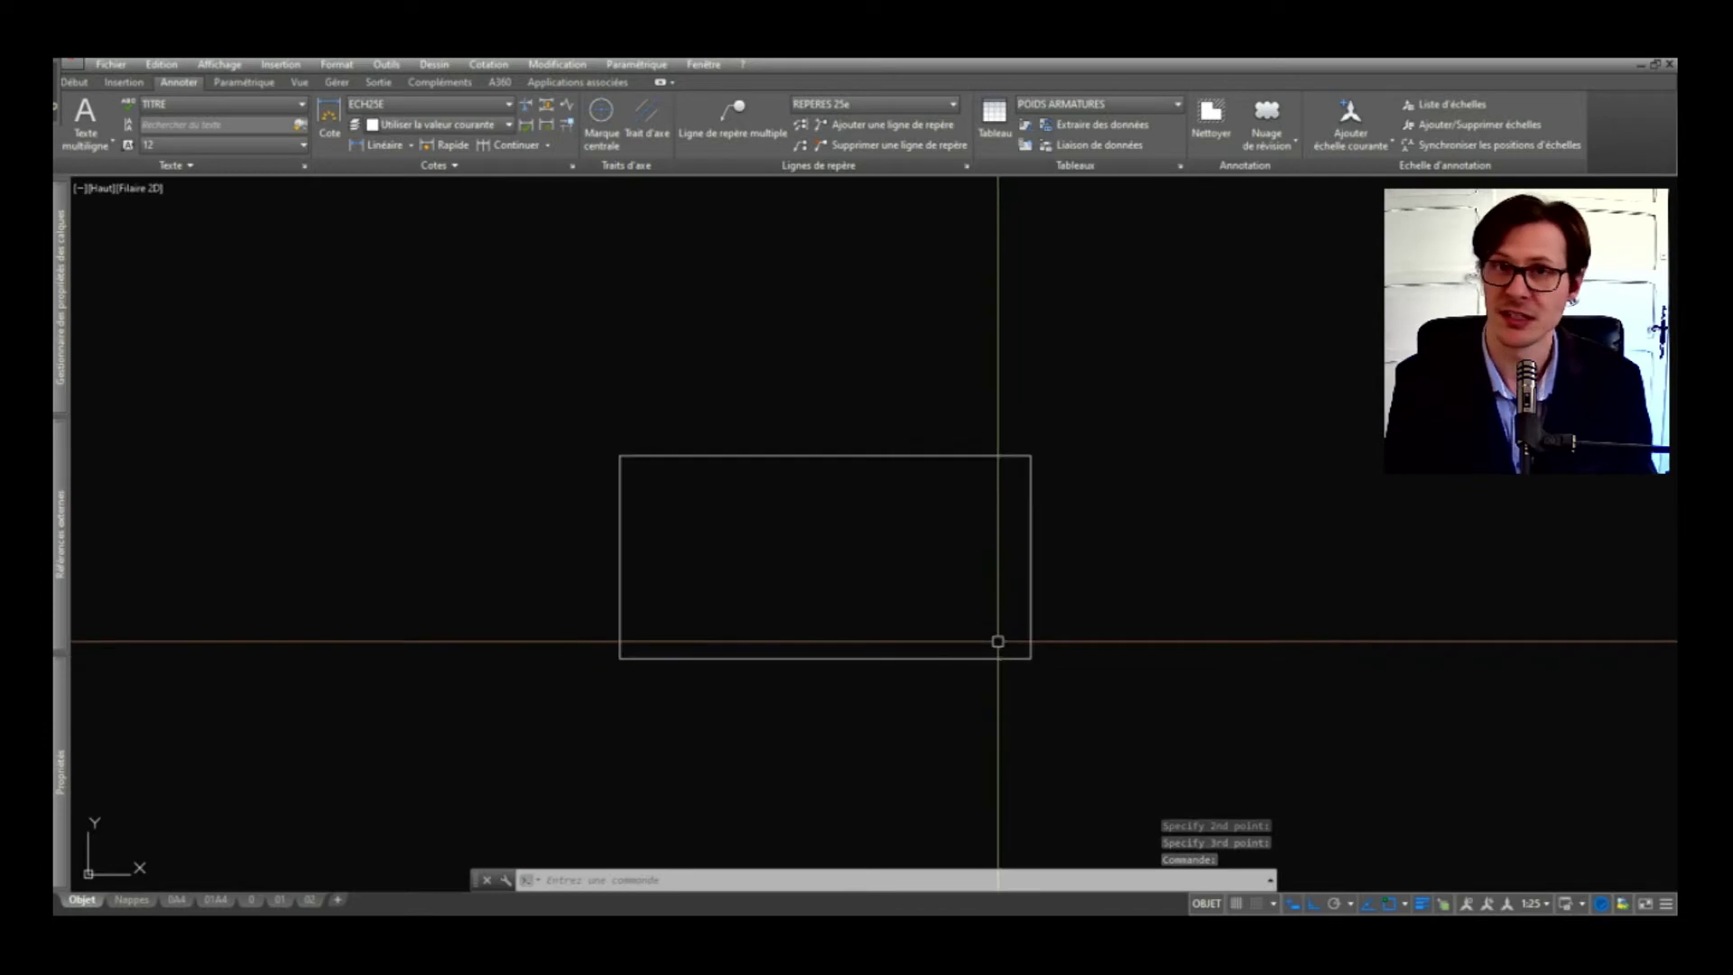
click(1049, 565)
click(948, 607)
middle_drag(921, 647, 984, 591)
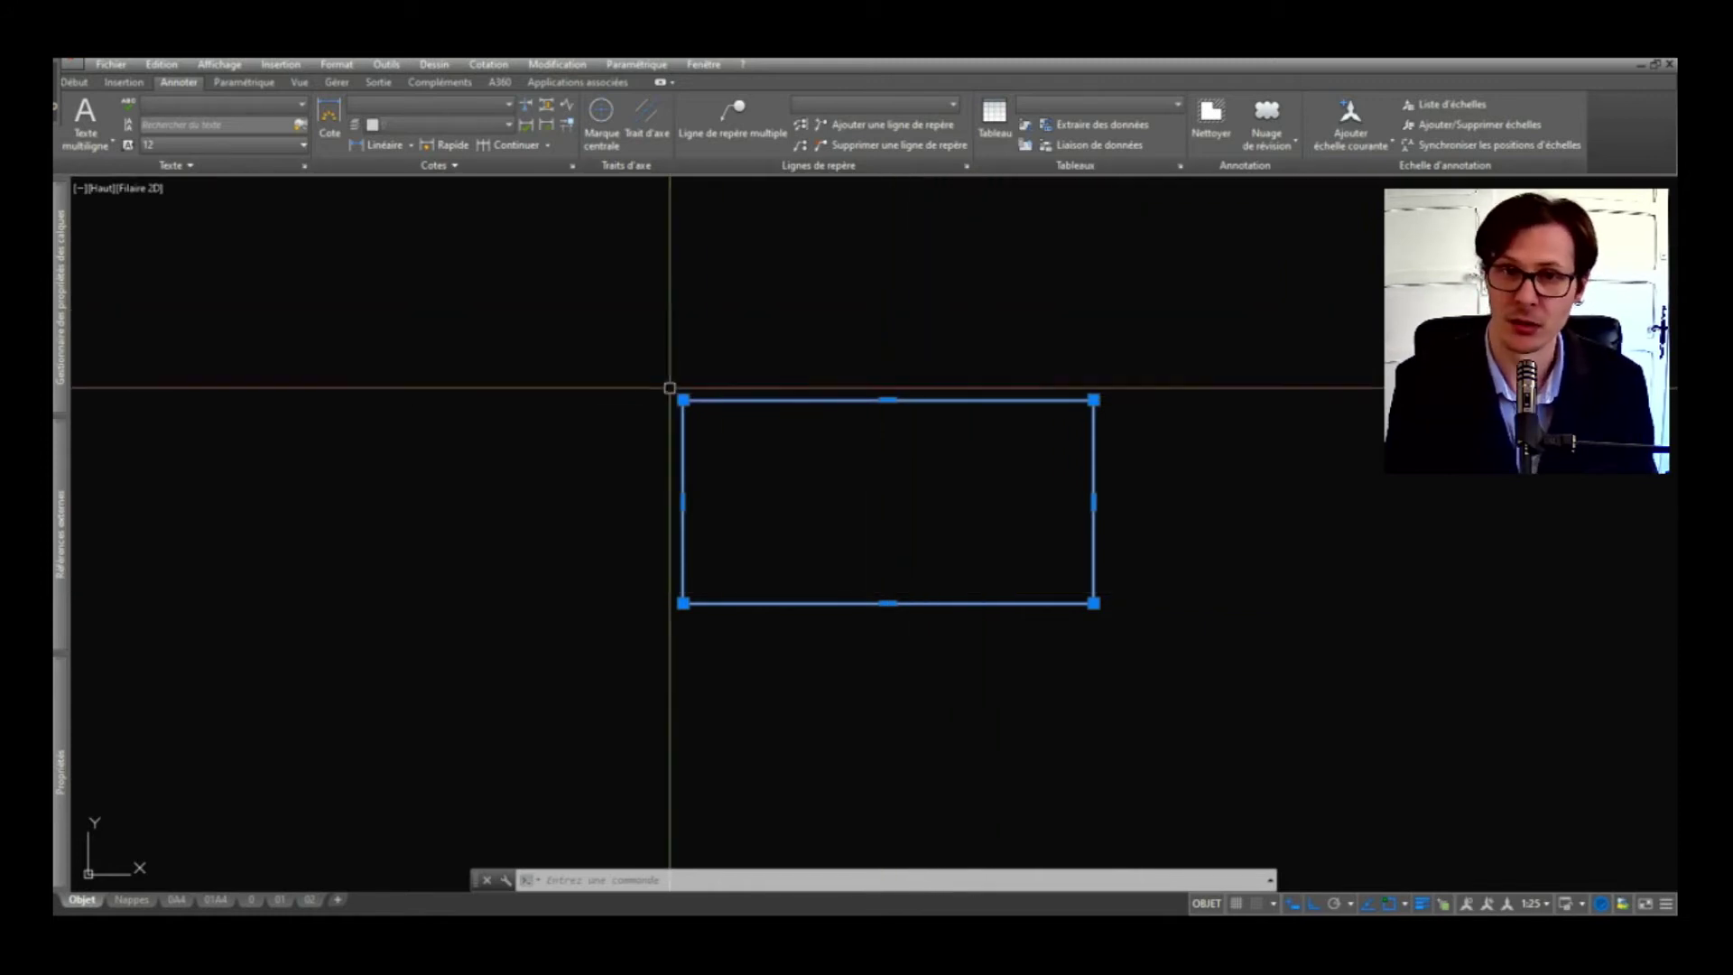
key(Delete)
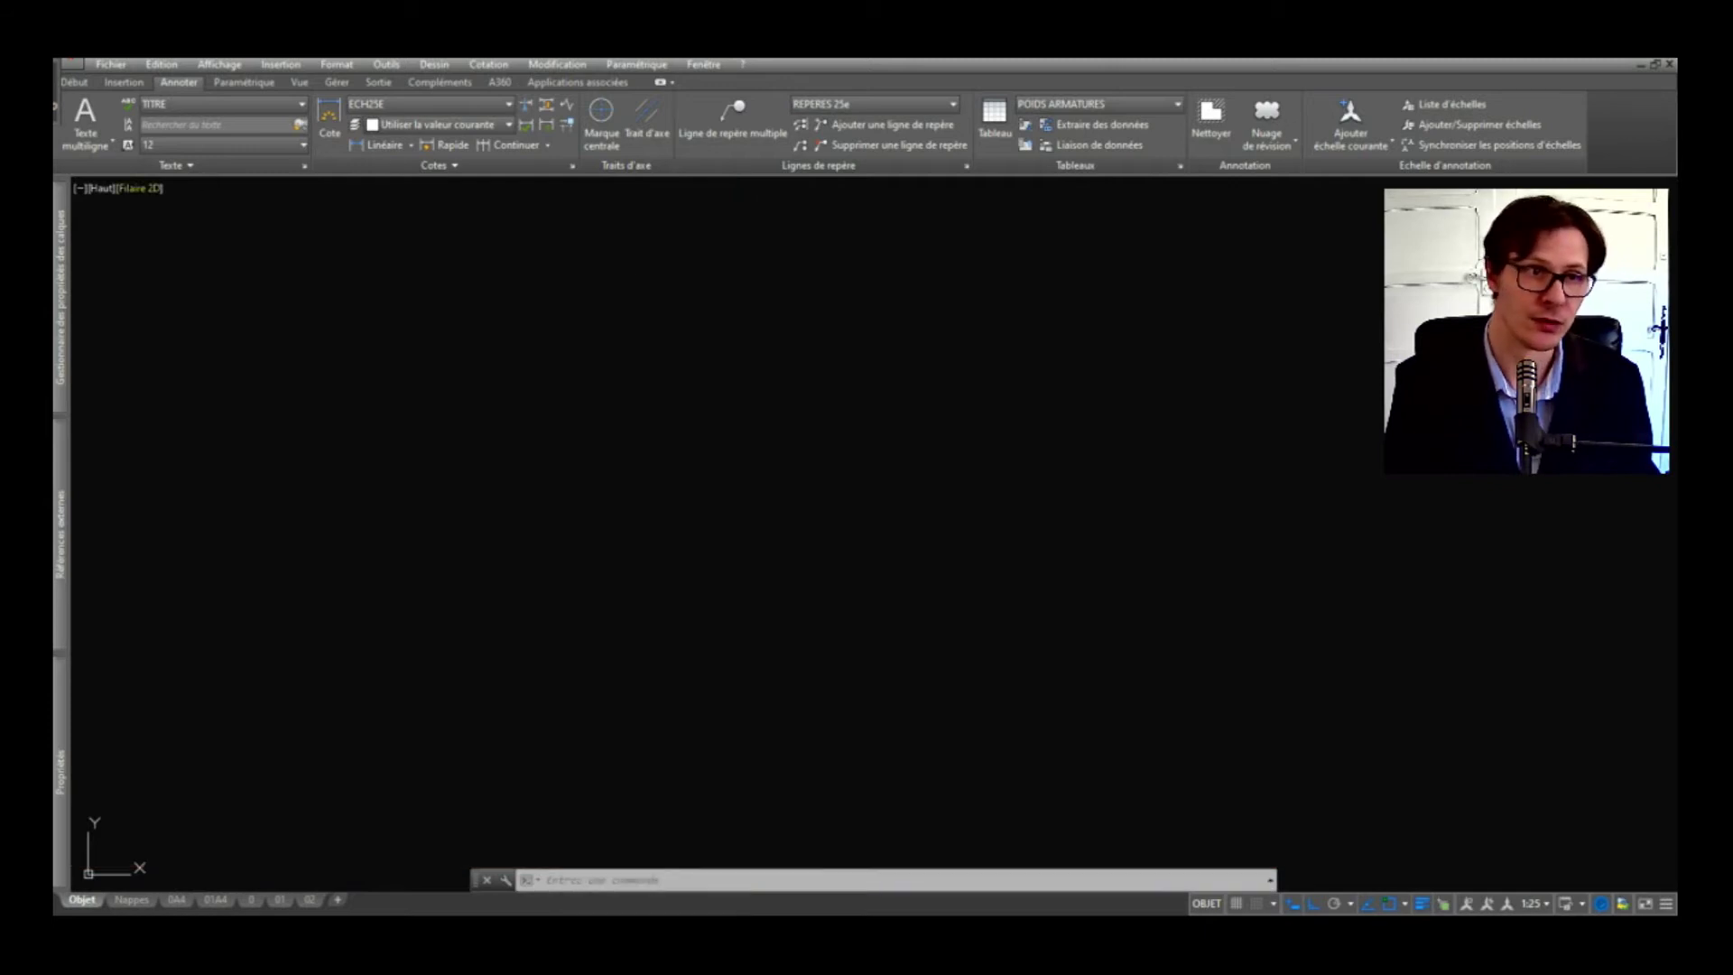
Step: Open File Explorer at the PROJET\AutoCAD\Lisp folder
key(super+e)
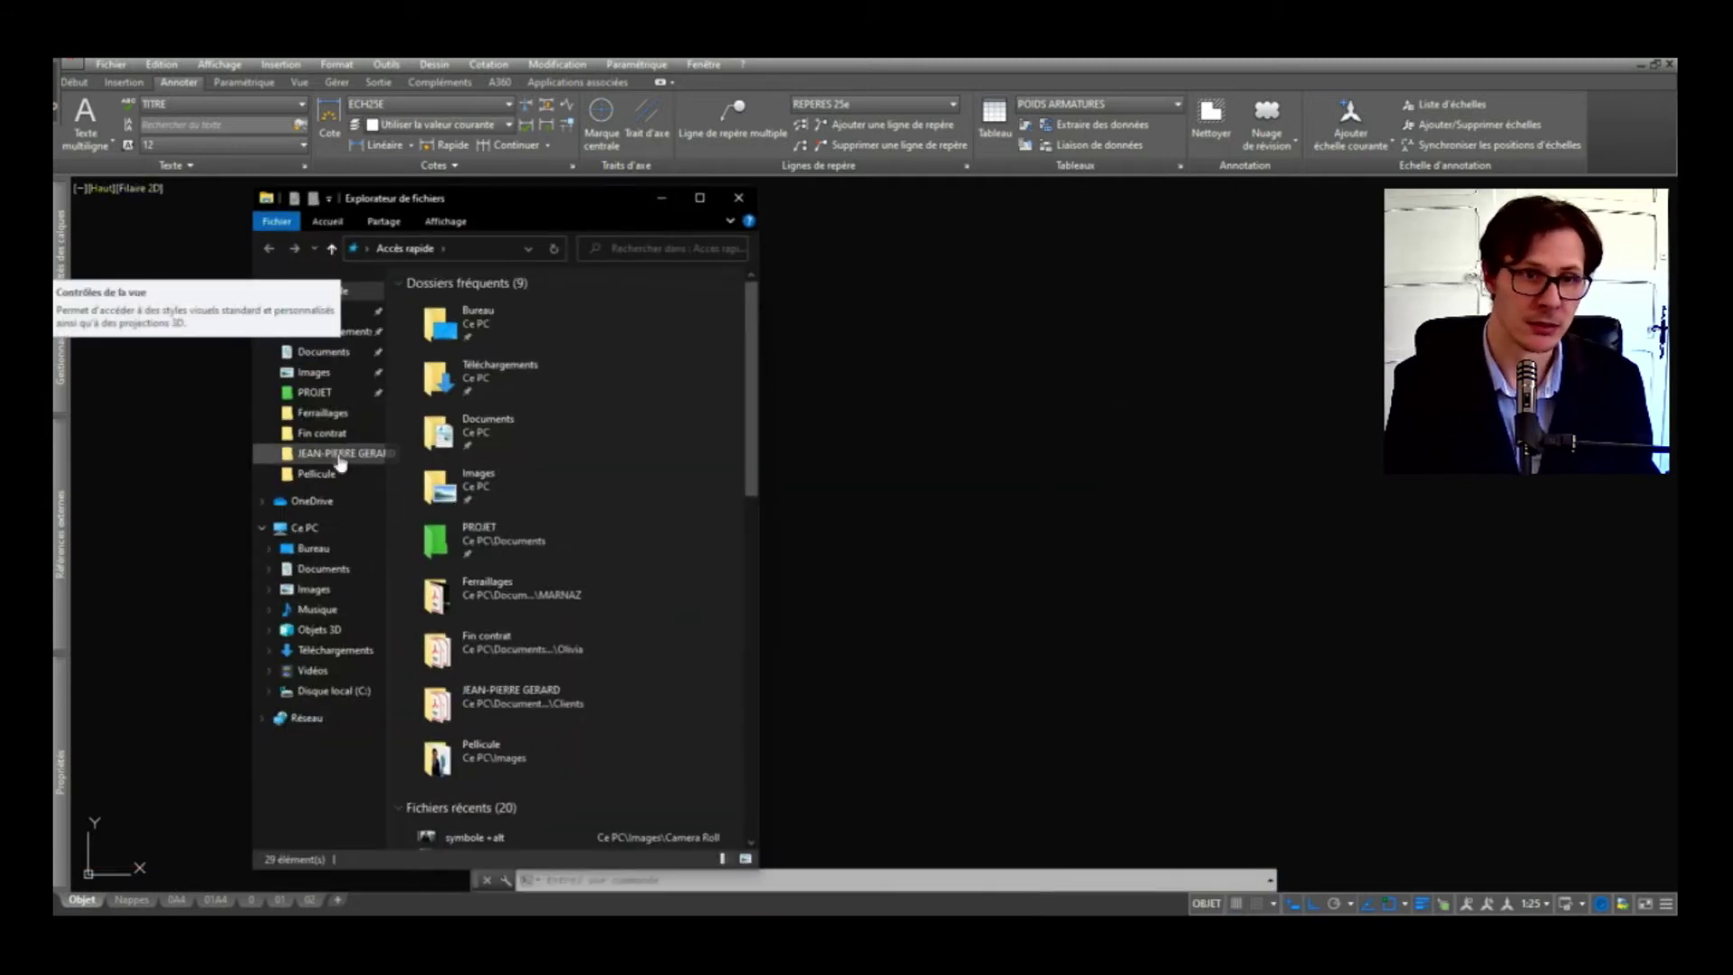
click(314, 391)
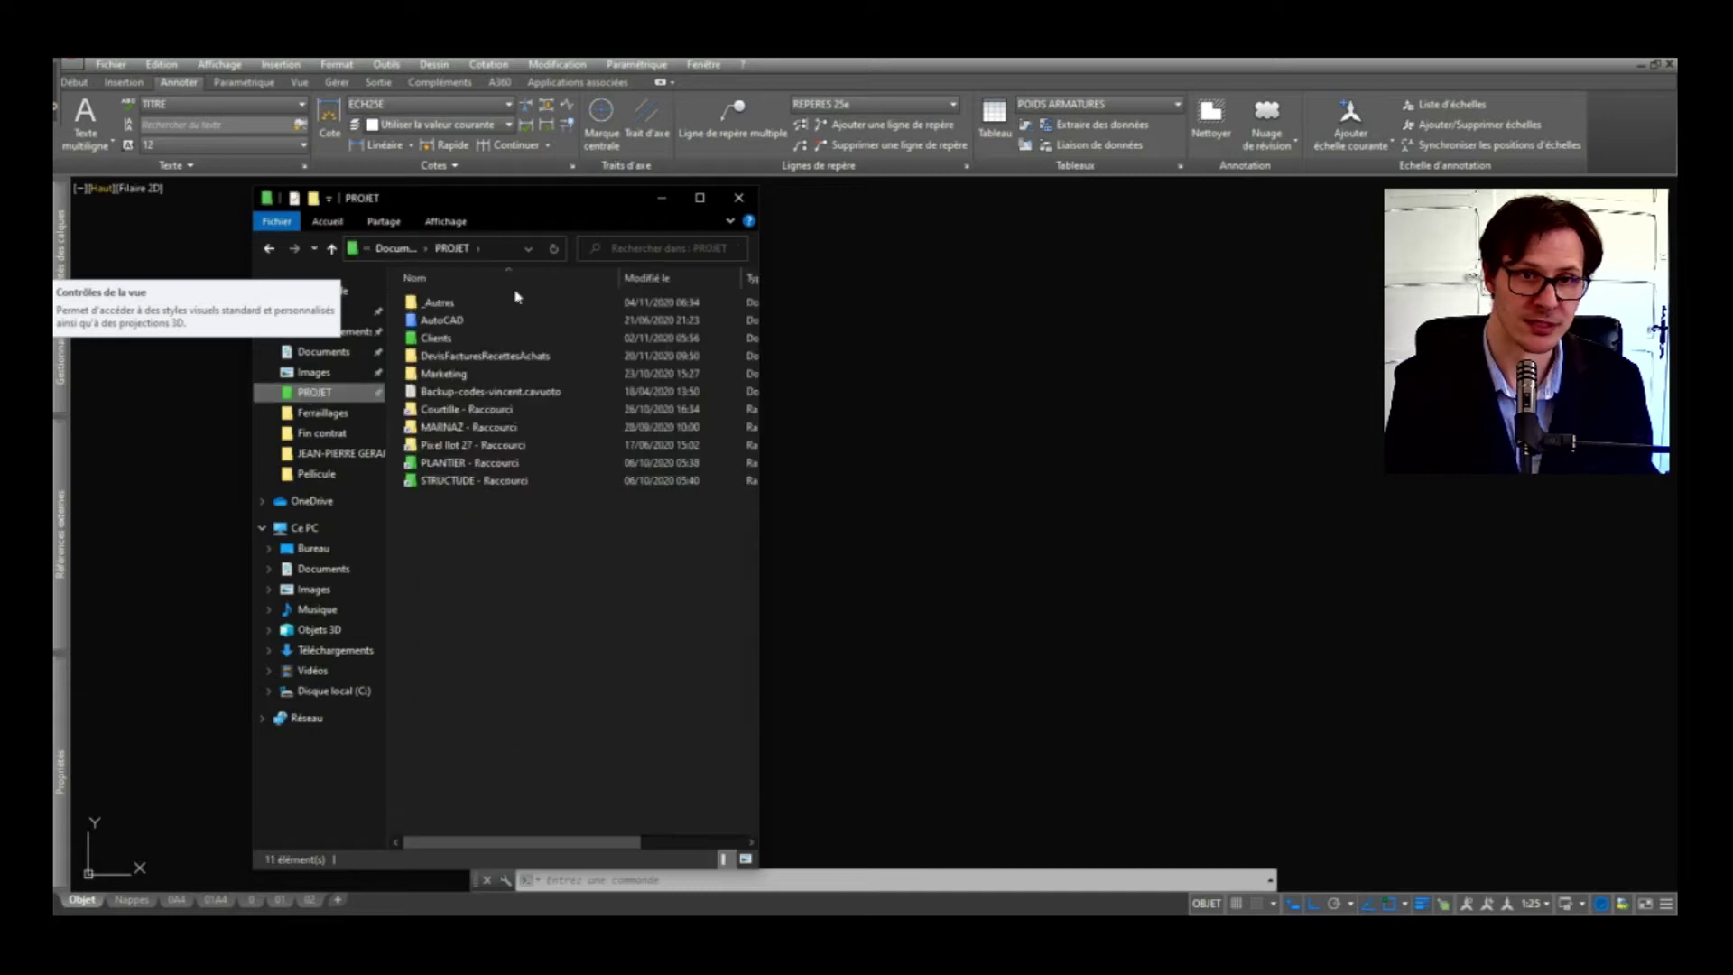
double_click(451, 320)
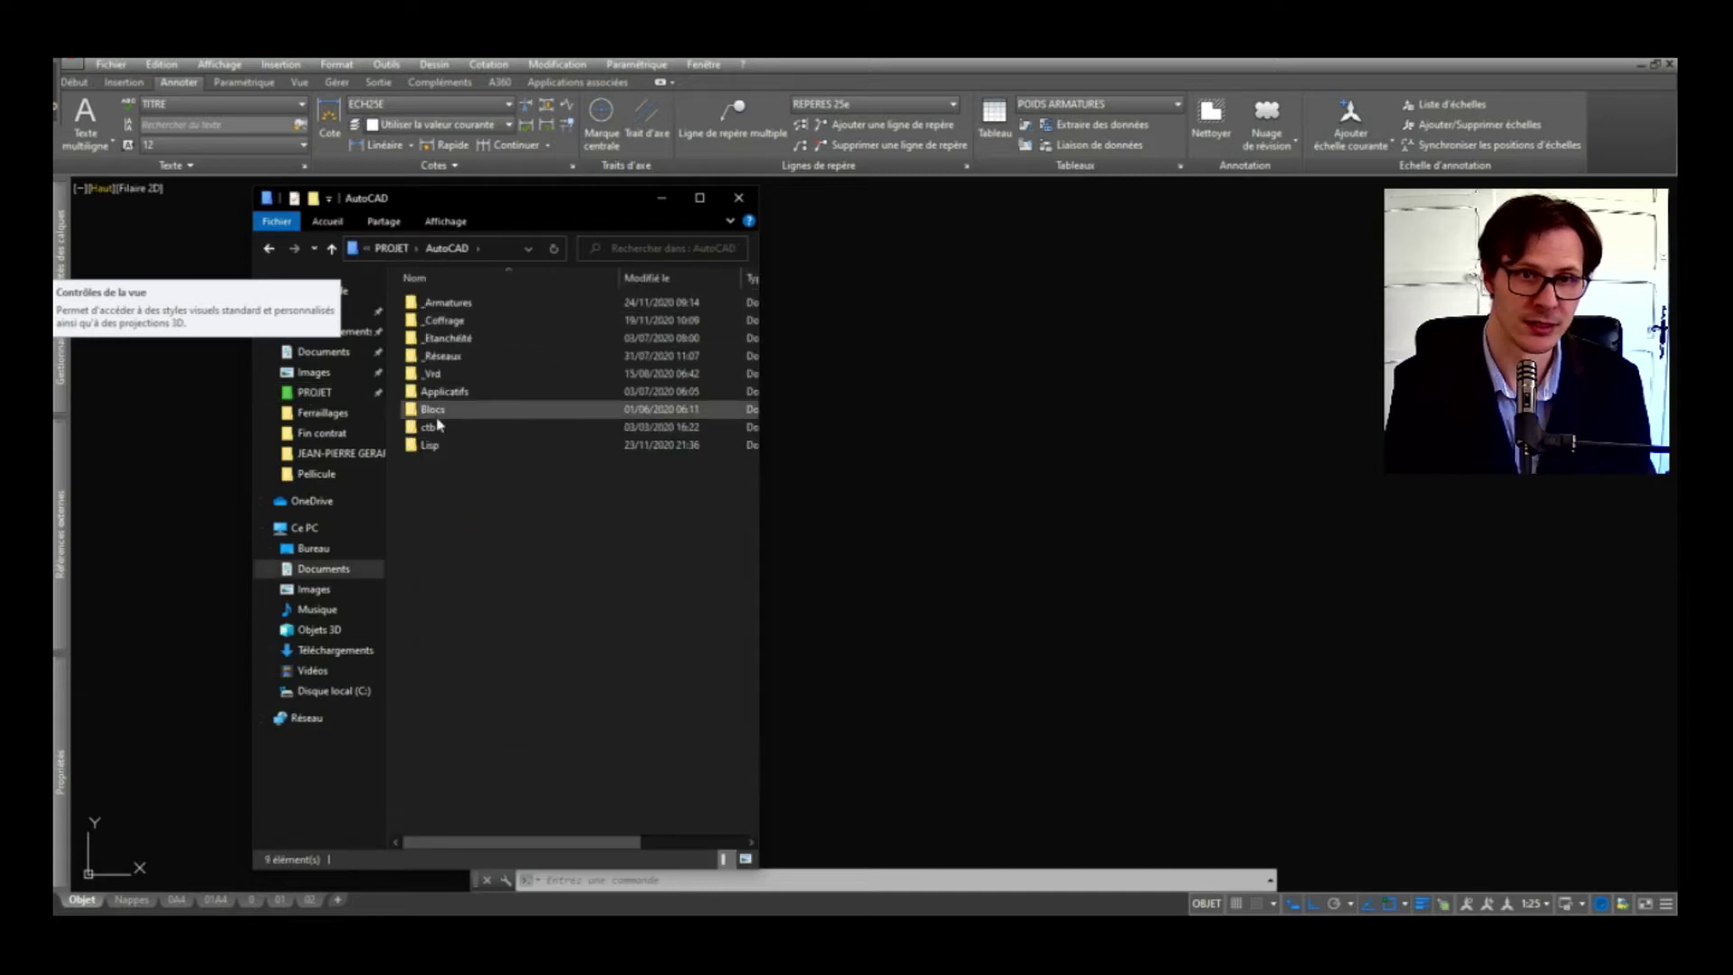
double_click(431, 445)
Step: Drag 3P-RecV1-1.lsp onto the AutoCAD drawing area to load it
click(453, 359)
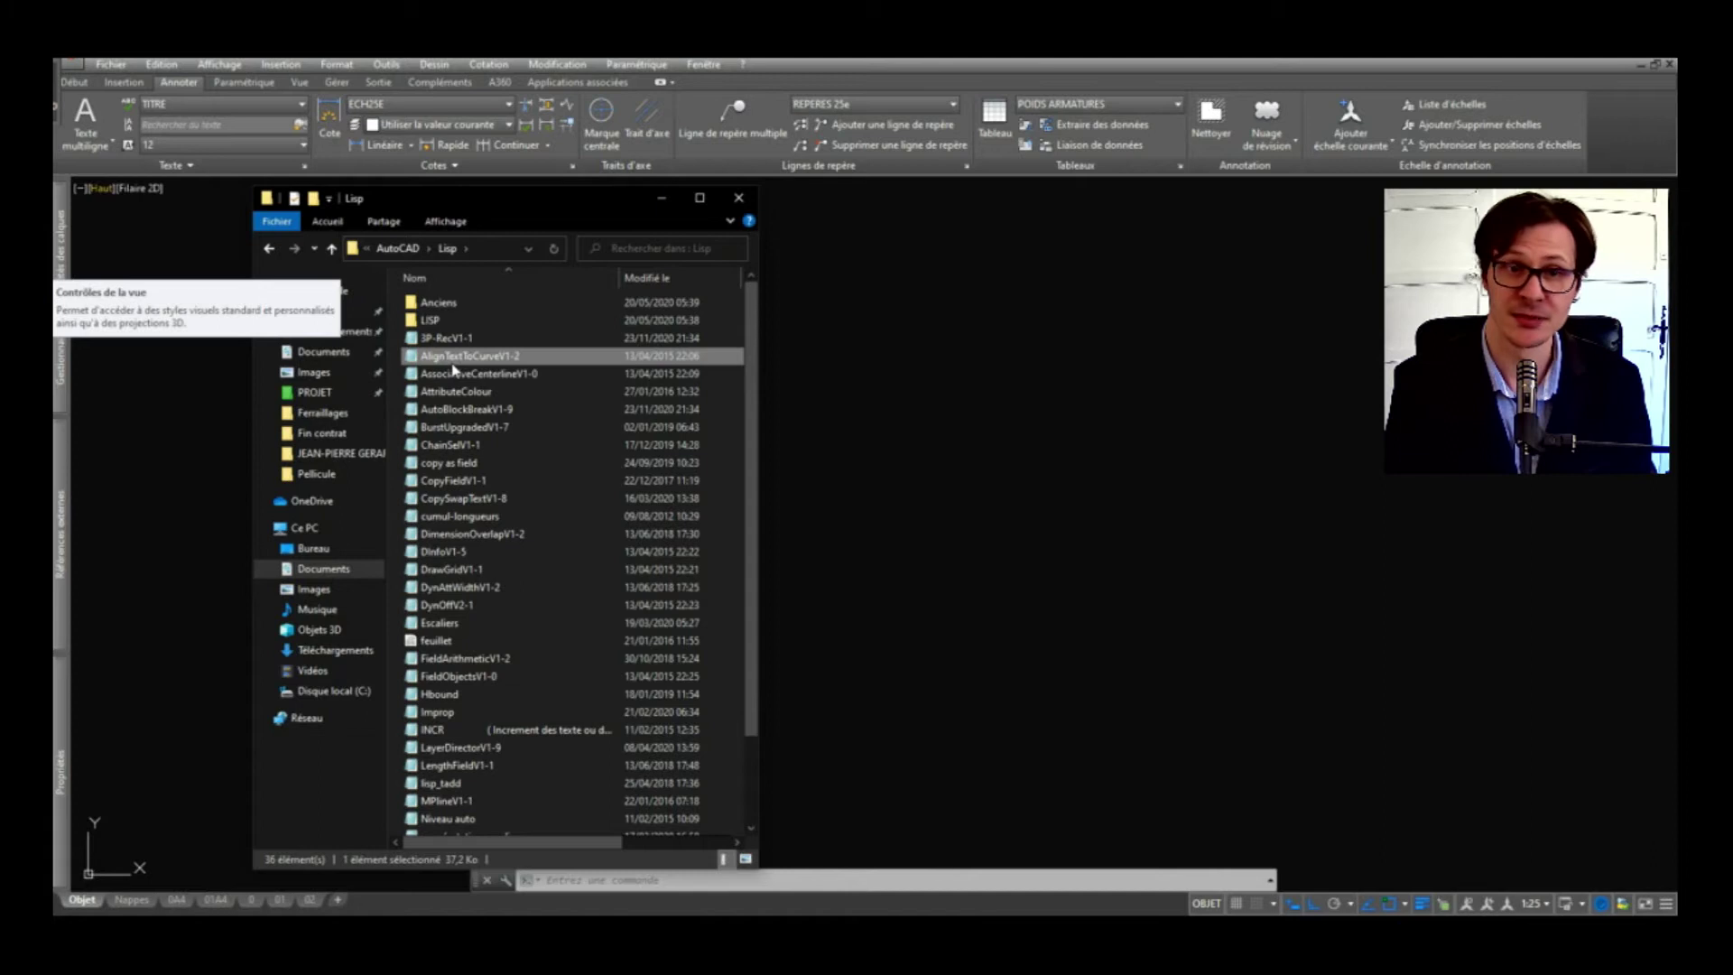
click(458, 340)
drag(453, 343, 815, 310)
drag(939, 460, 937, 454)
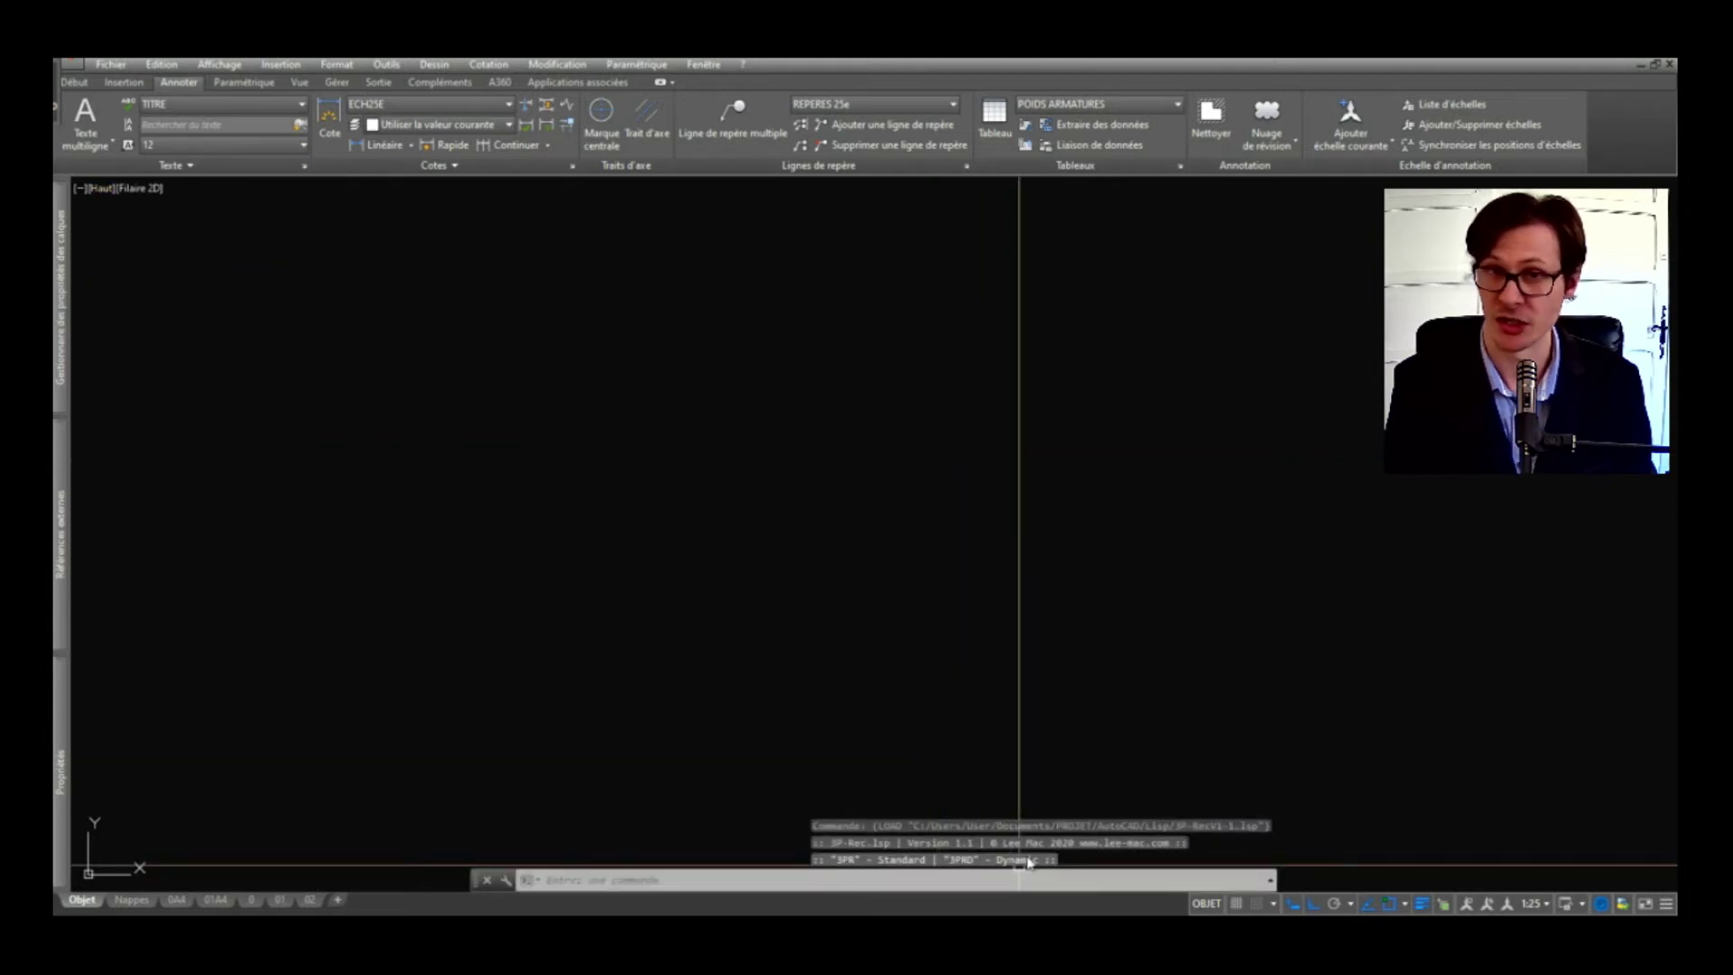
drag(936, 464, 1034, 574)
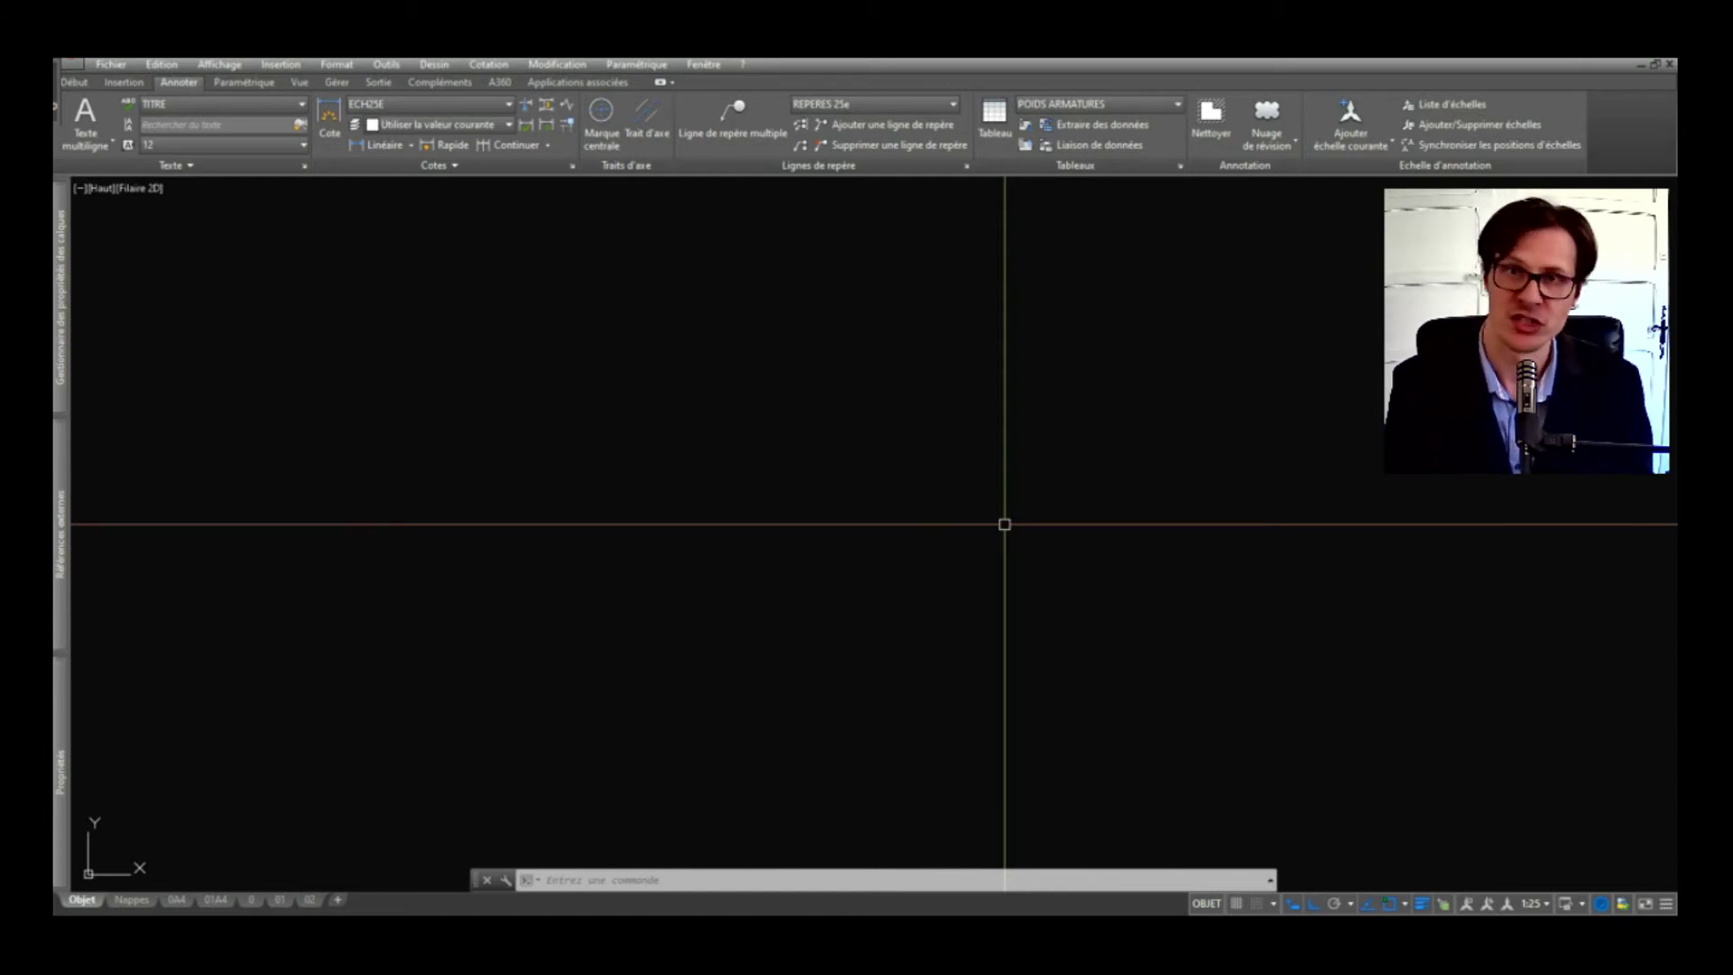
Step: Add 3P-RecV1-1.lsp to the APPLOAD Startup Suite, then close the Startup Suite list
text(la)
key(Return)
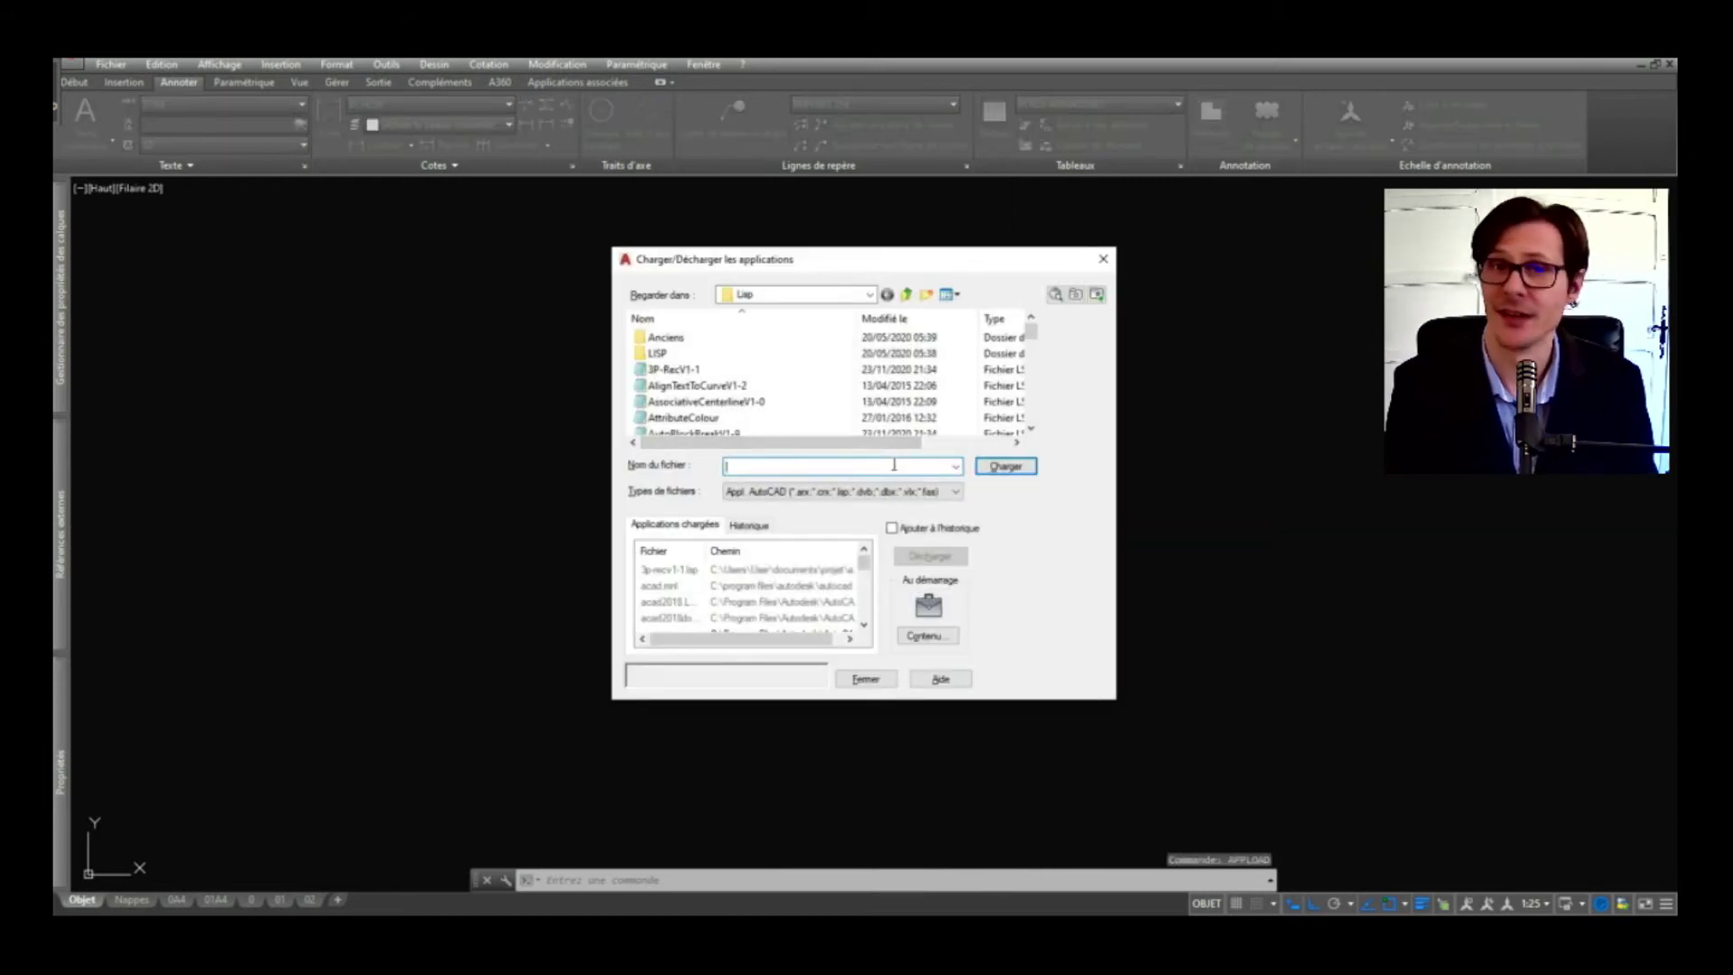
click(928, 640)
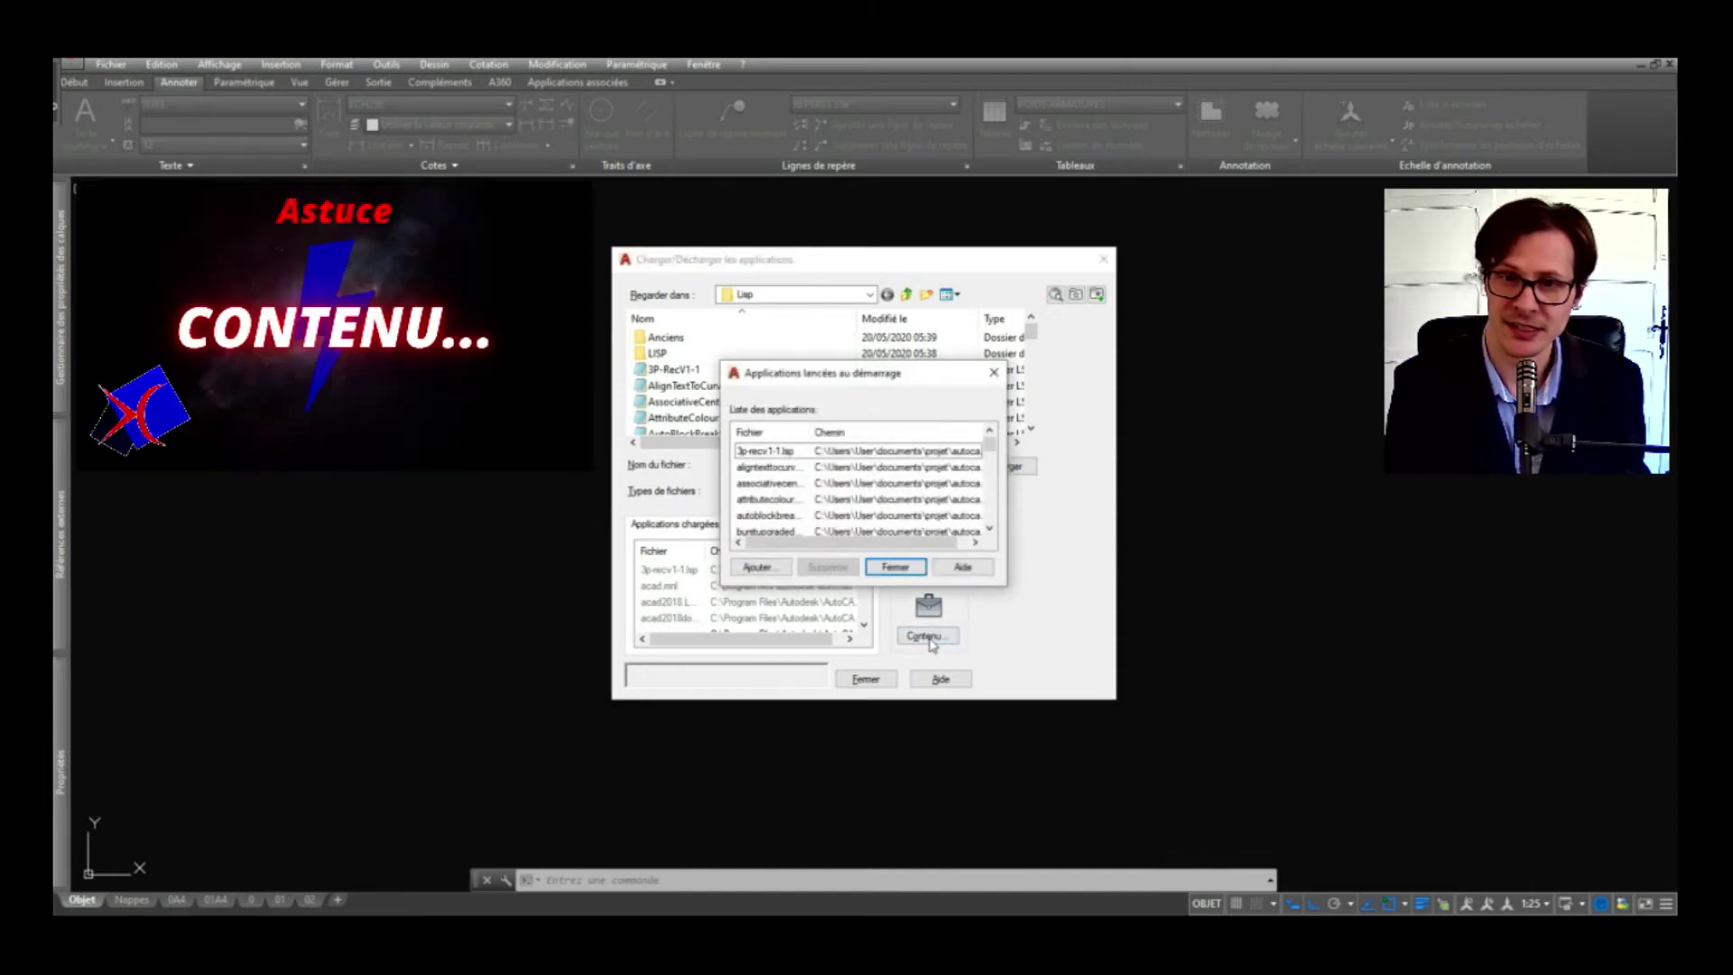
click(576, 557)
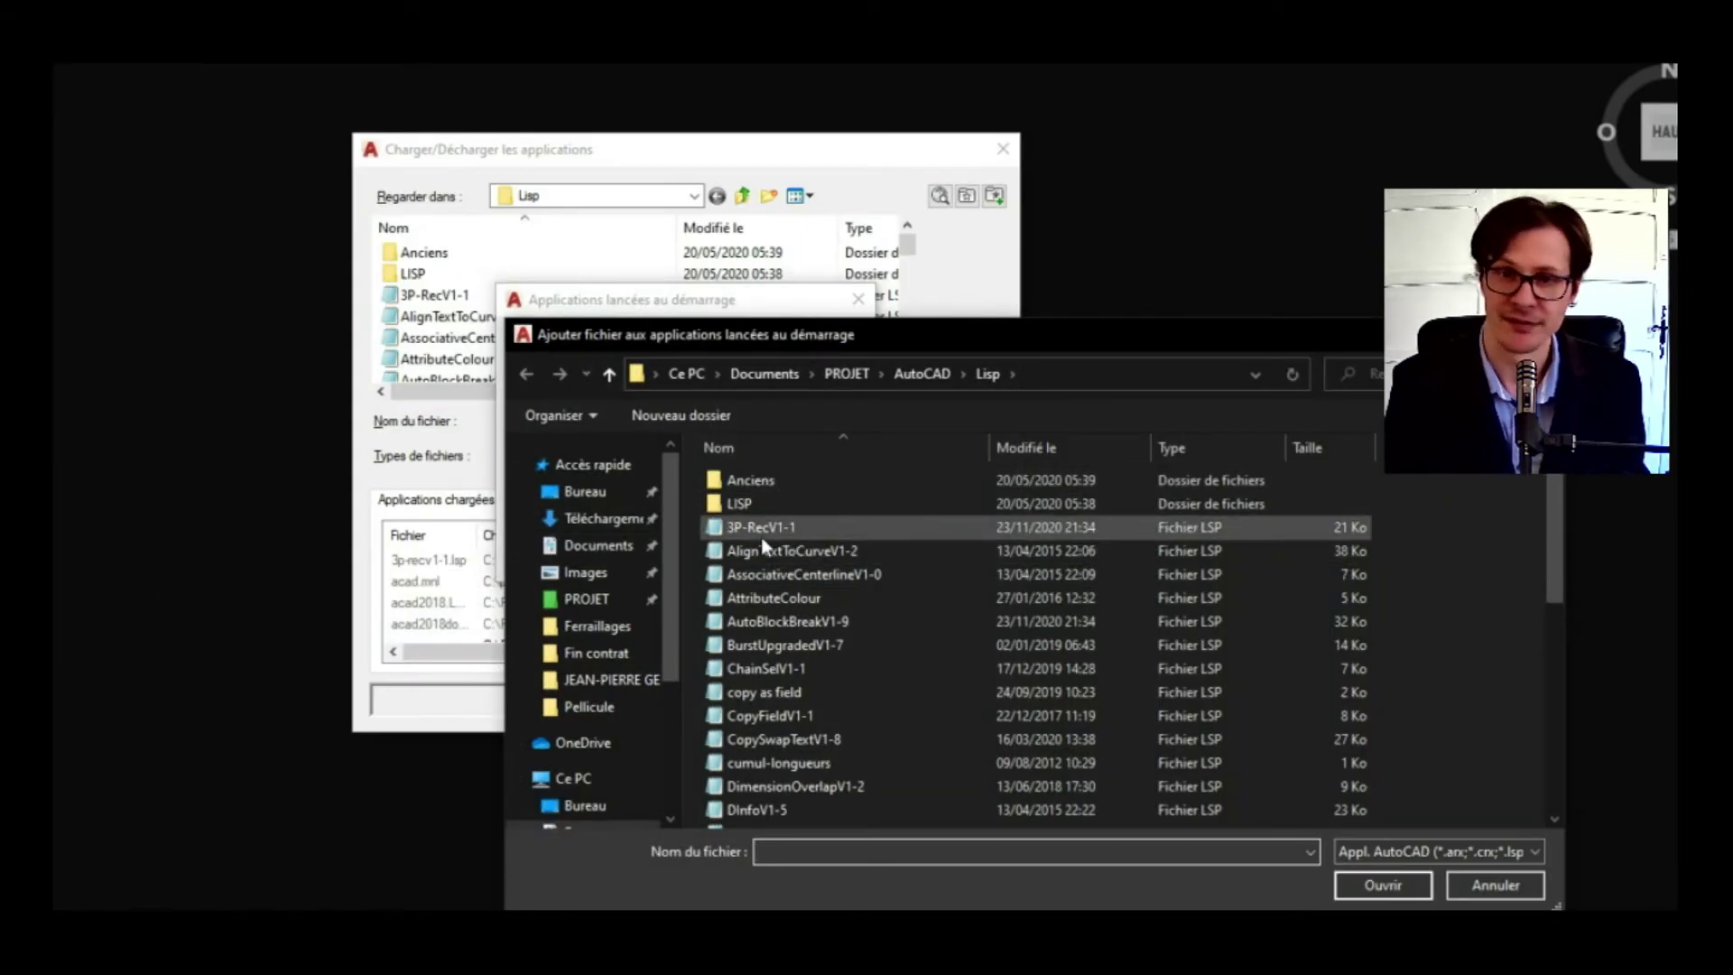
click(762, 537)
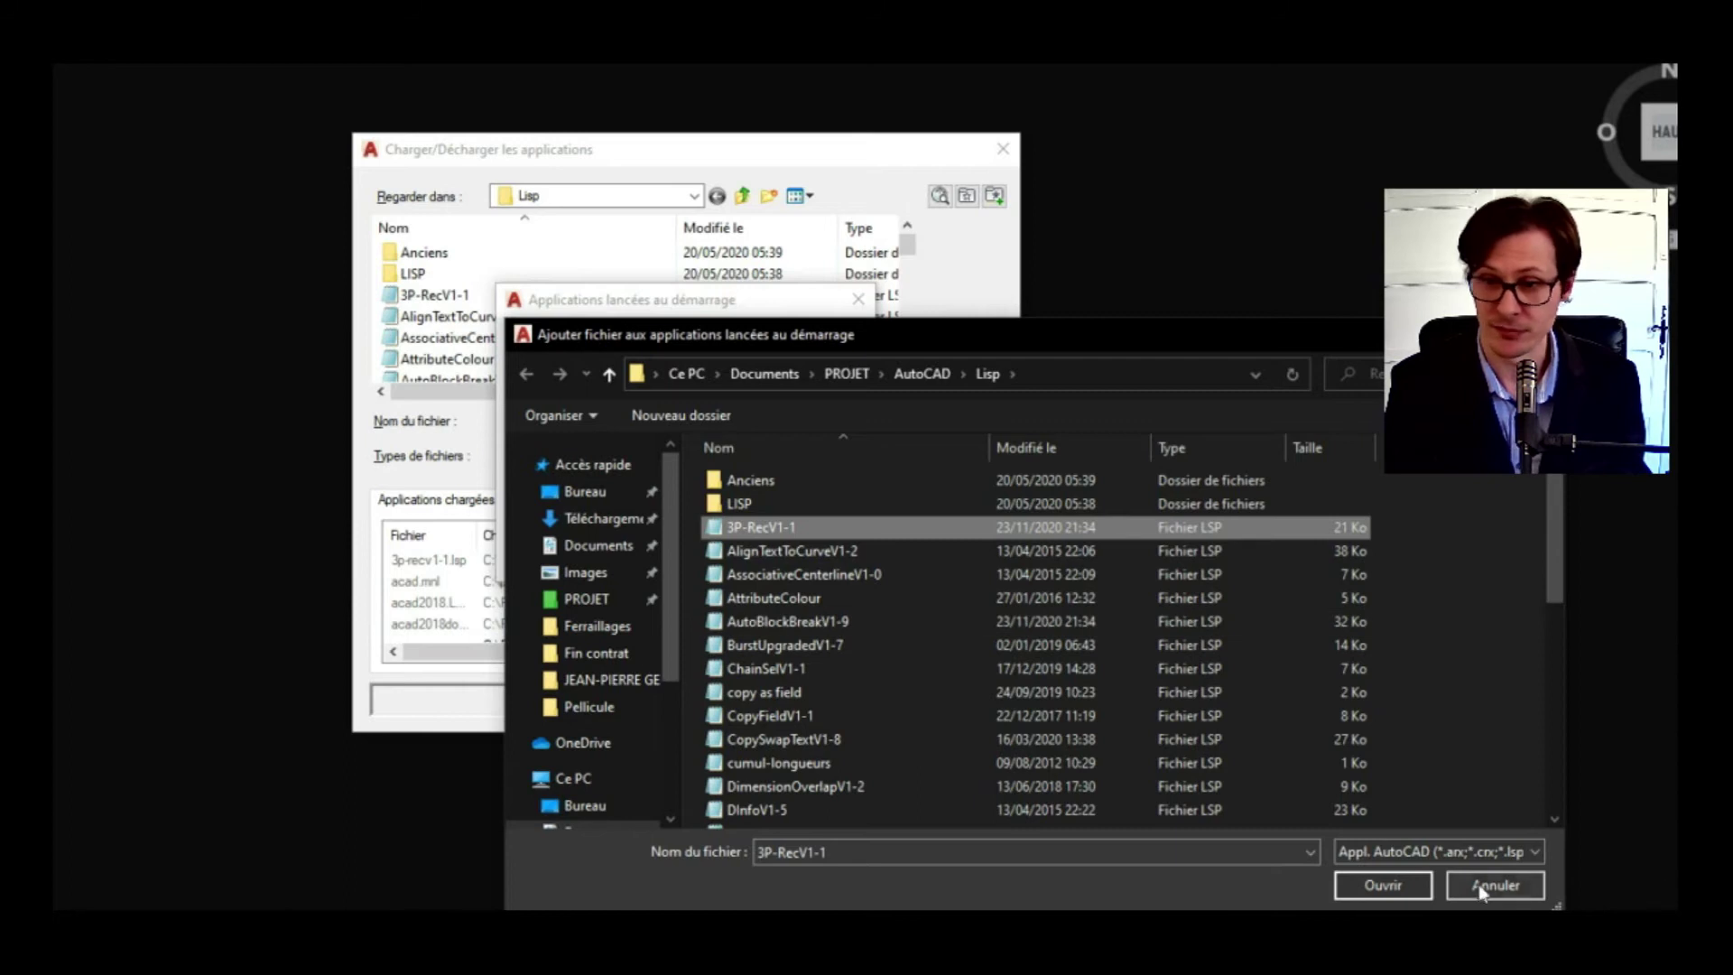
click(1537, 885)
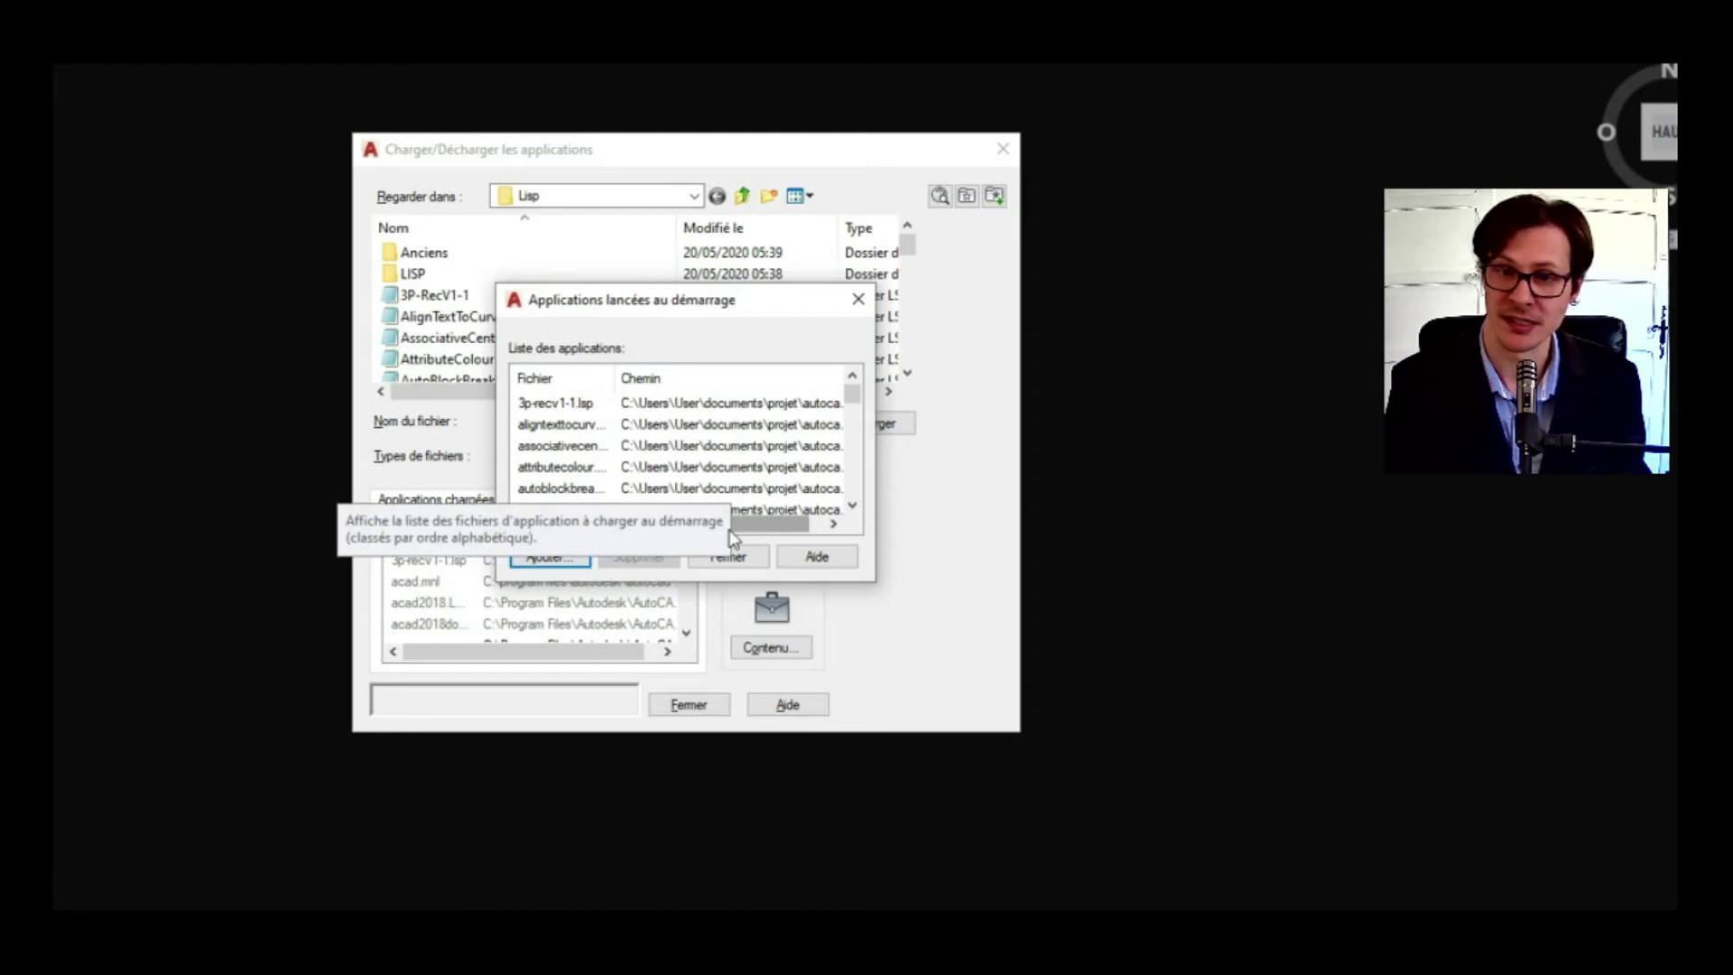
click(731, 555)
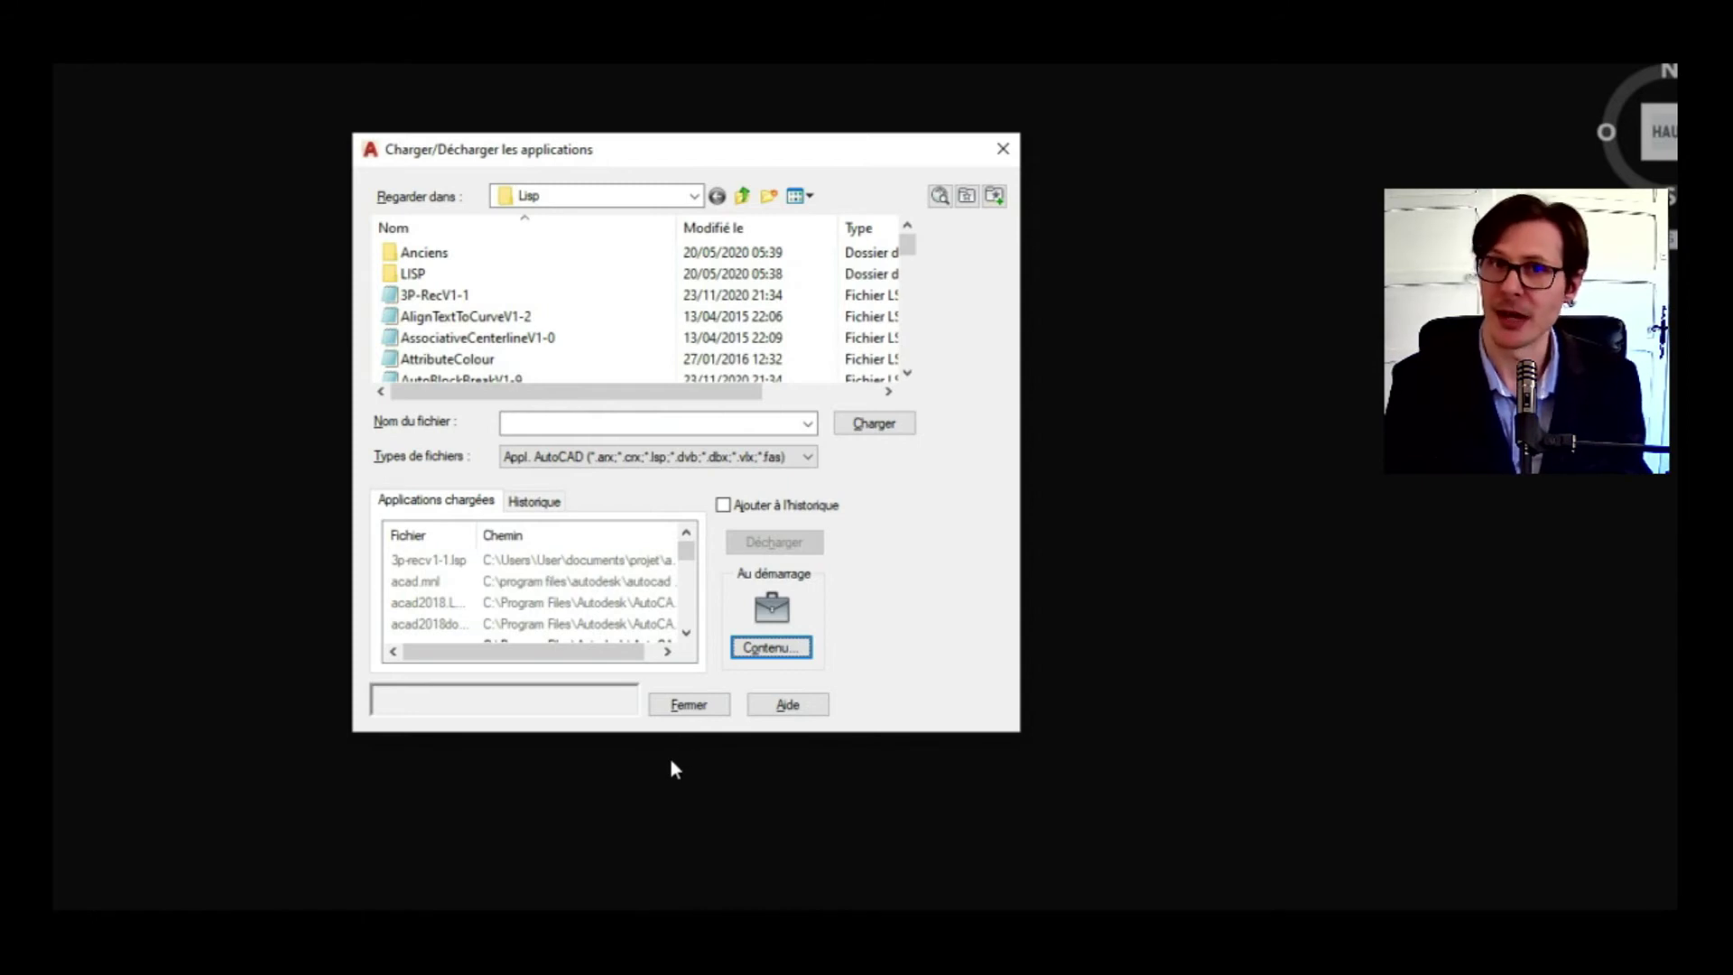
Step: Close the Load/Unload Applications dialog with Fermer
click(688, 704)
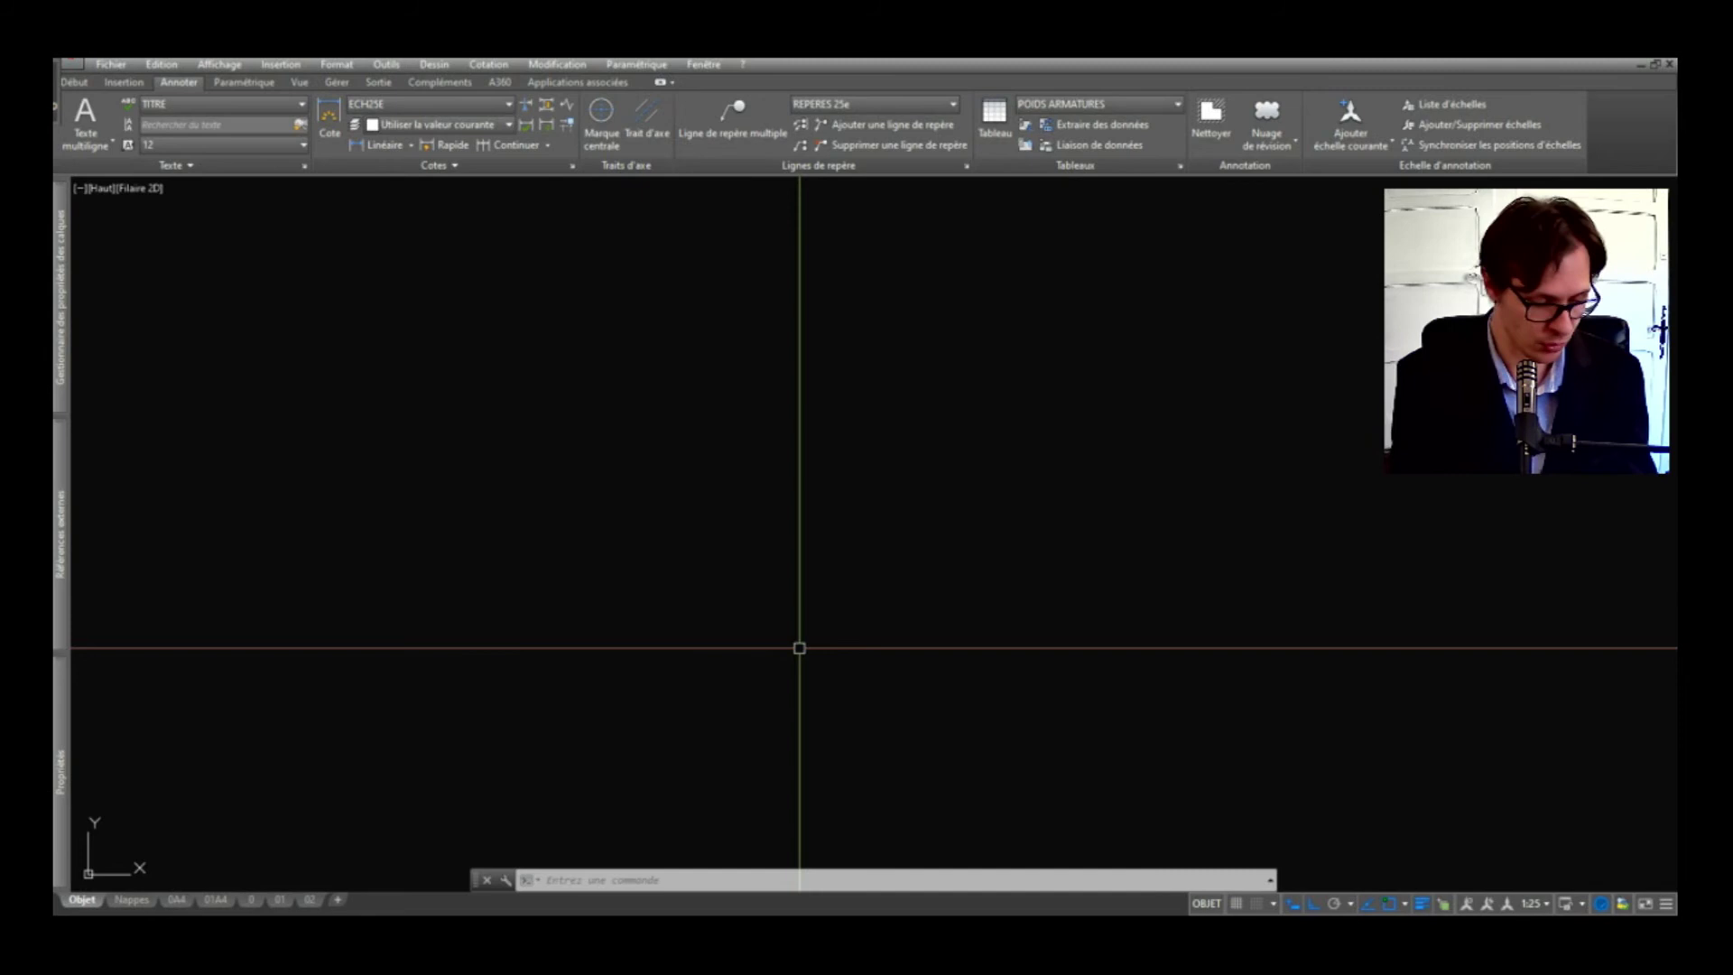
Step: Open Options on the Fichiers tab with Emplacements approuvés expanded
text(OPTIONS)
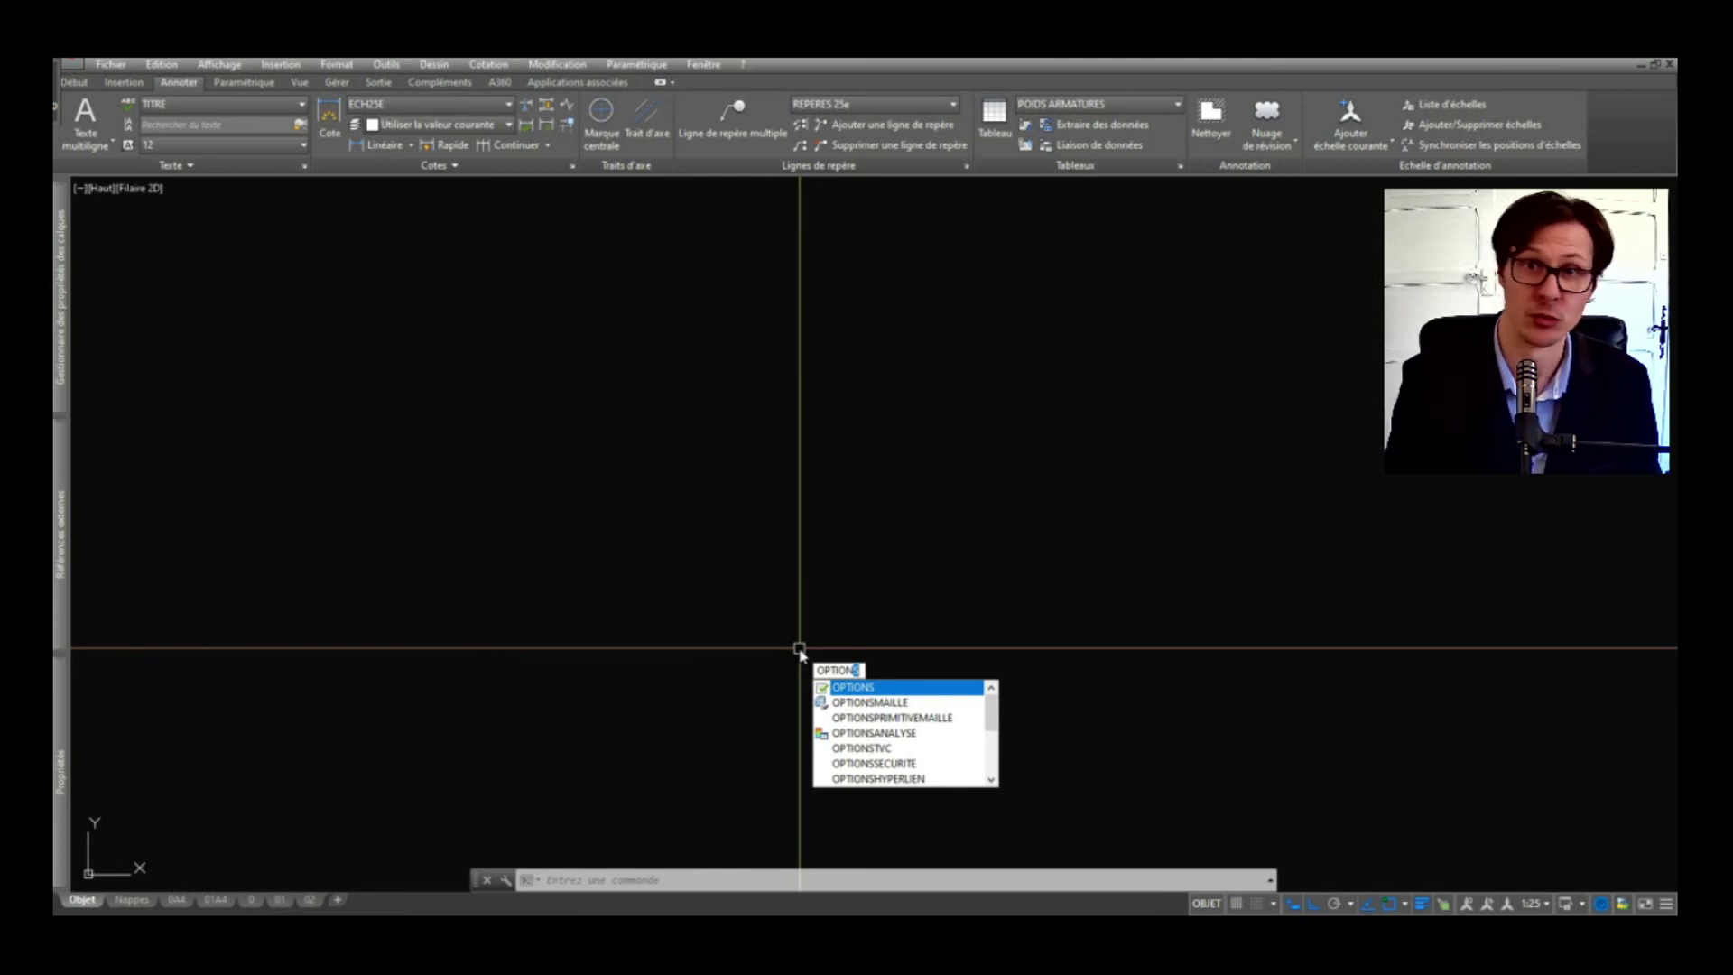
key(Return)
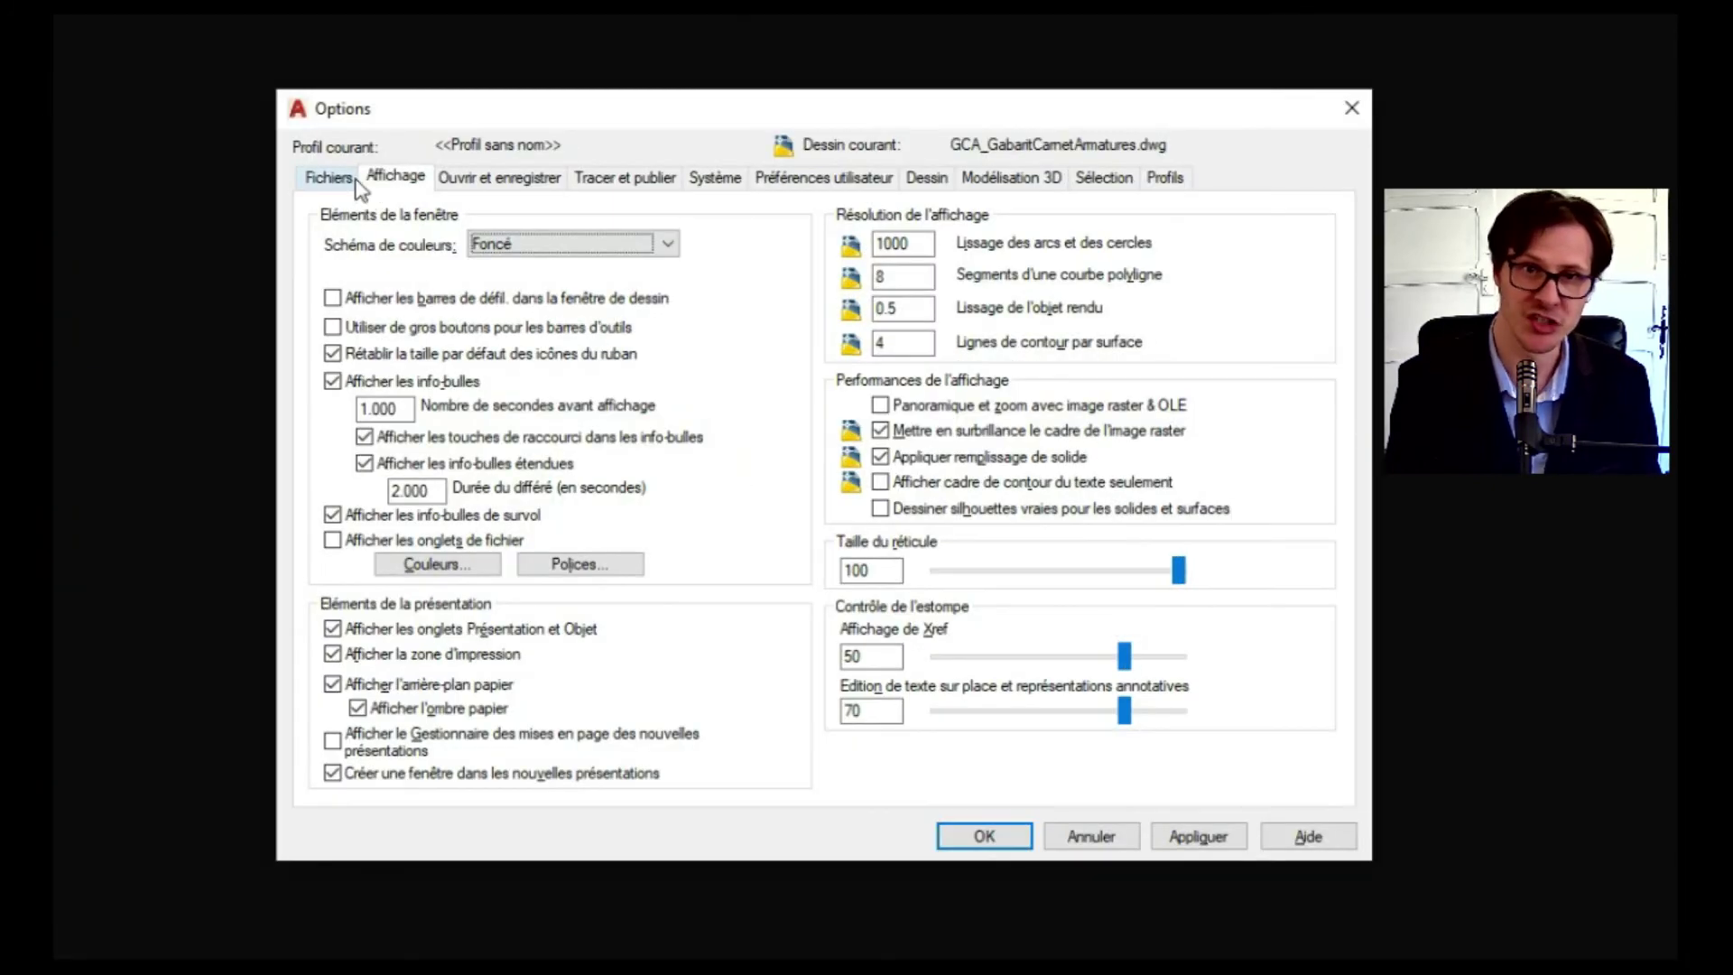
click(356, 183)
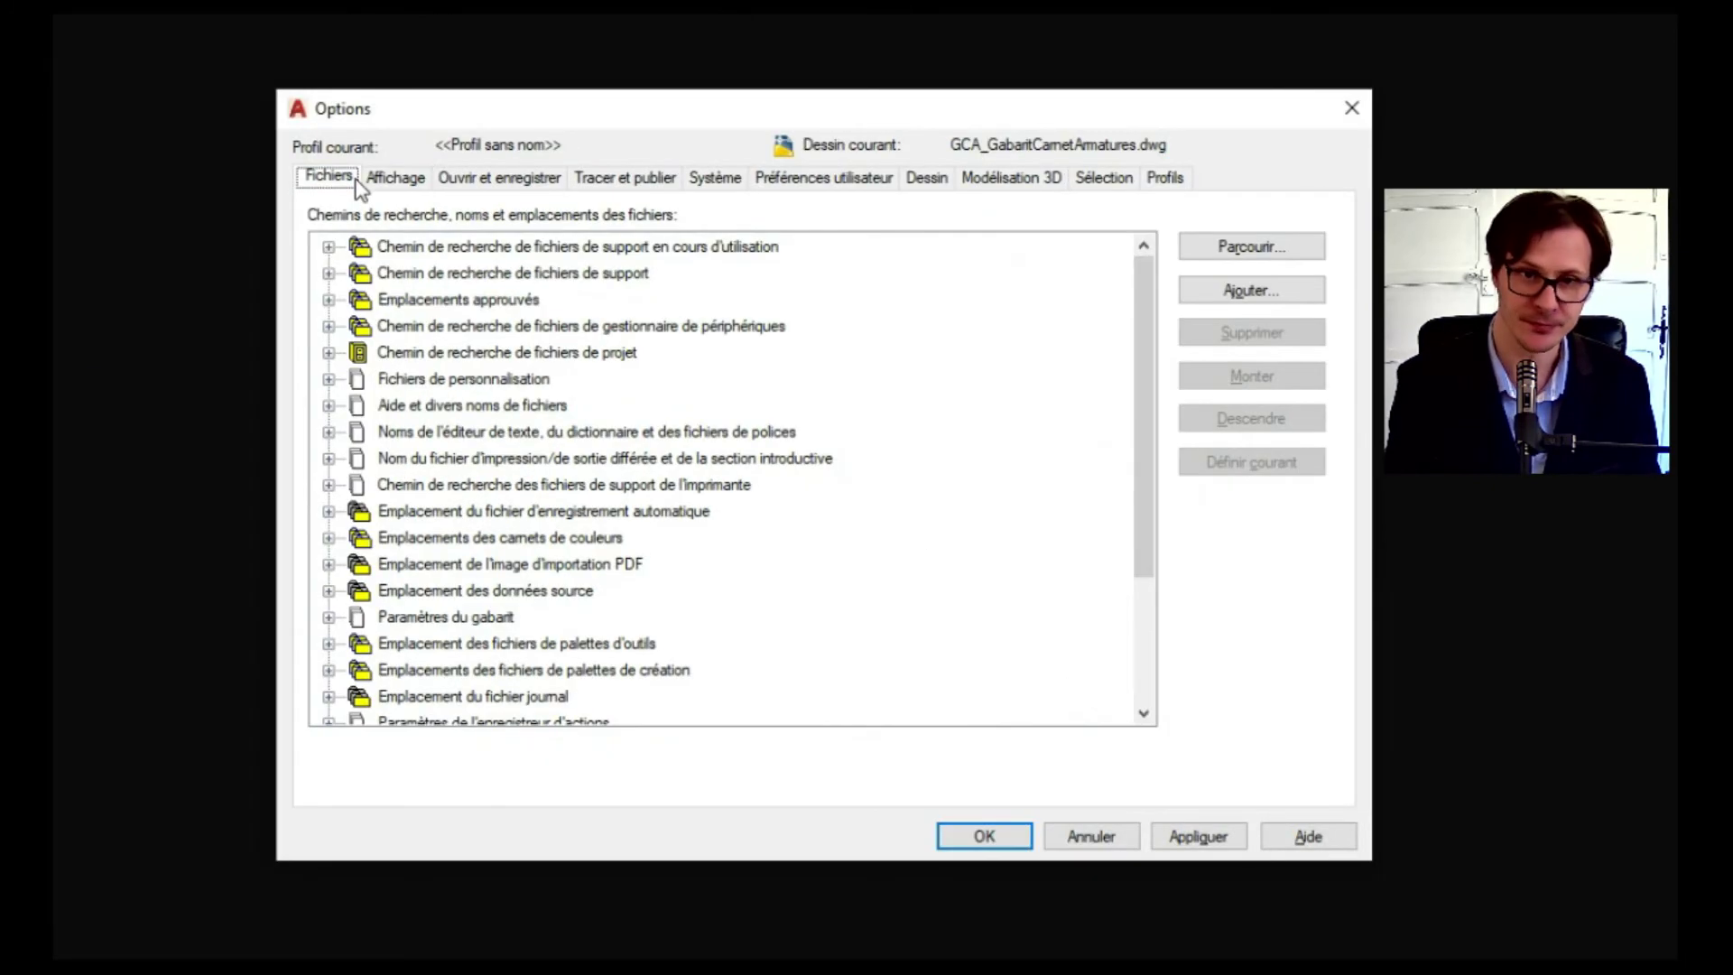
click(333, 303)
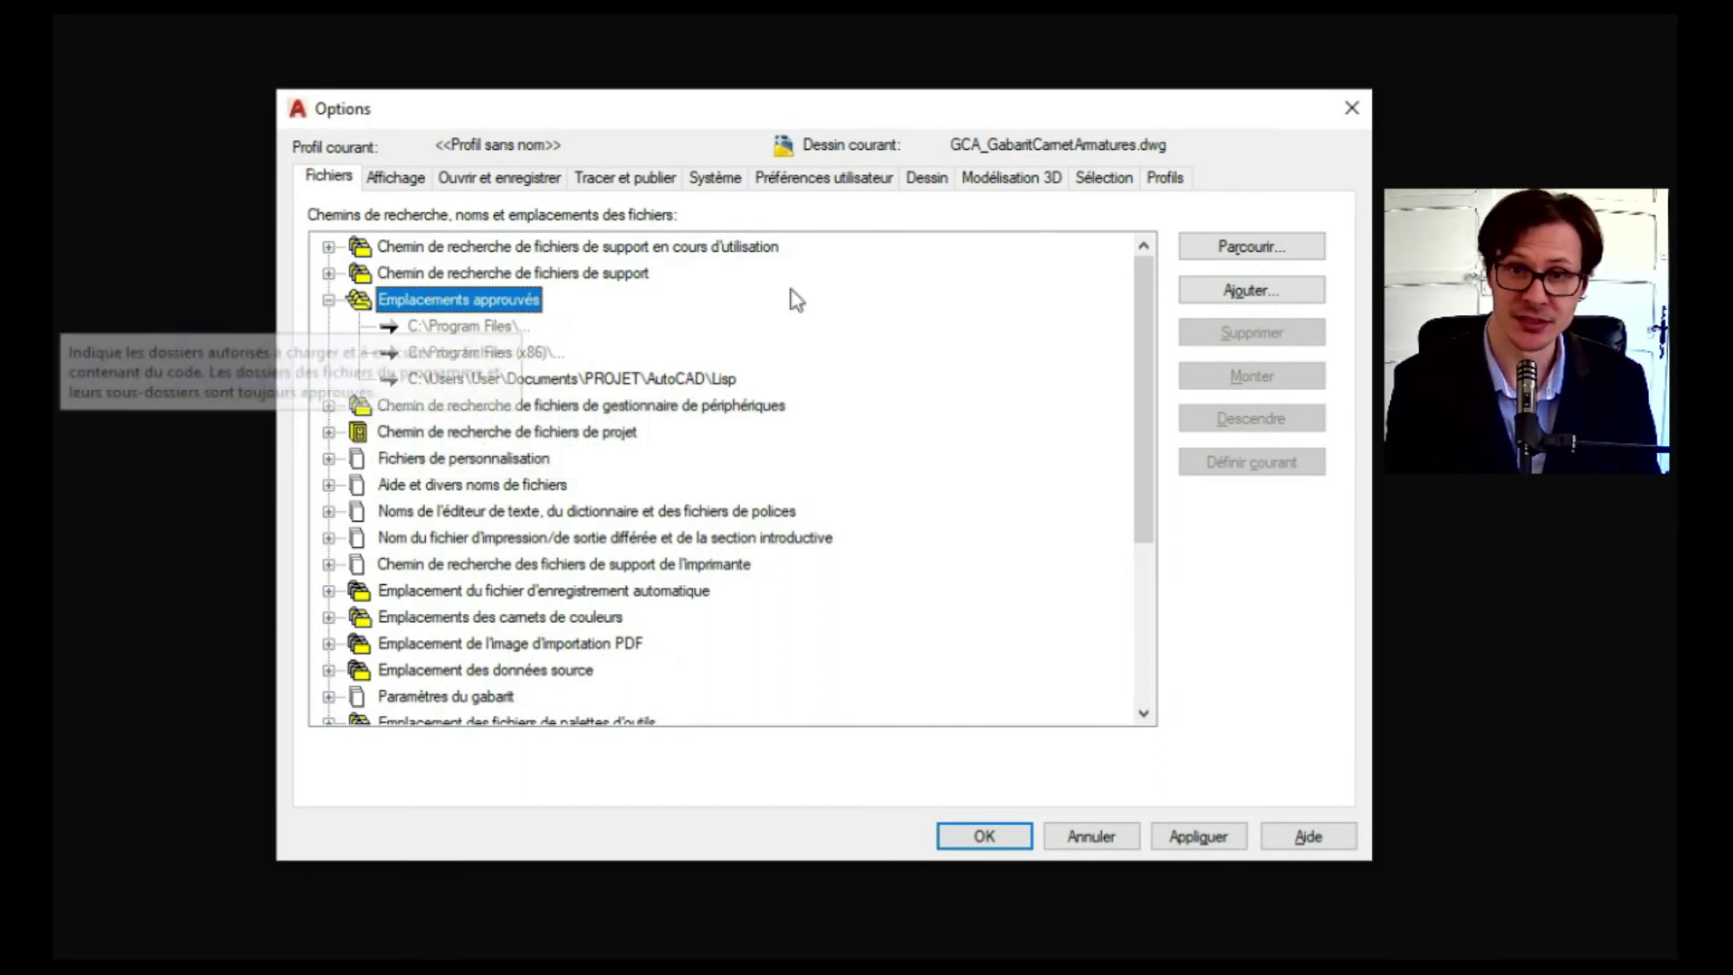
Step: Add a new trusted location and browse to the PROJET\AutoCAD\Lisp folder
click(1249, 292)
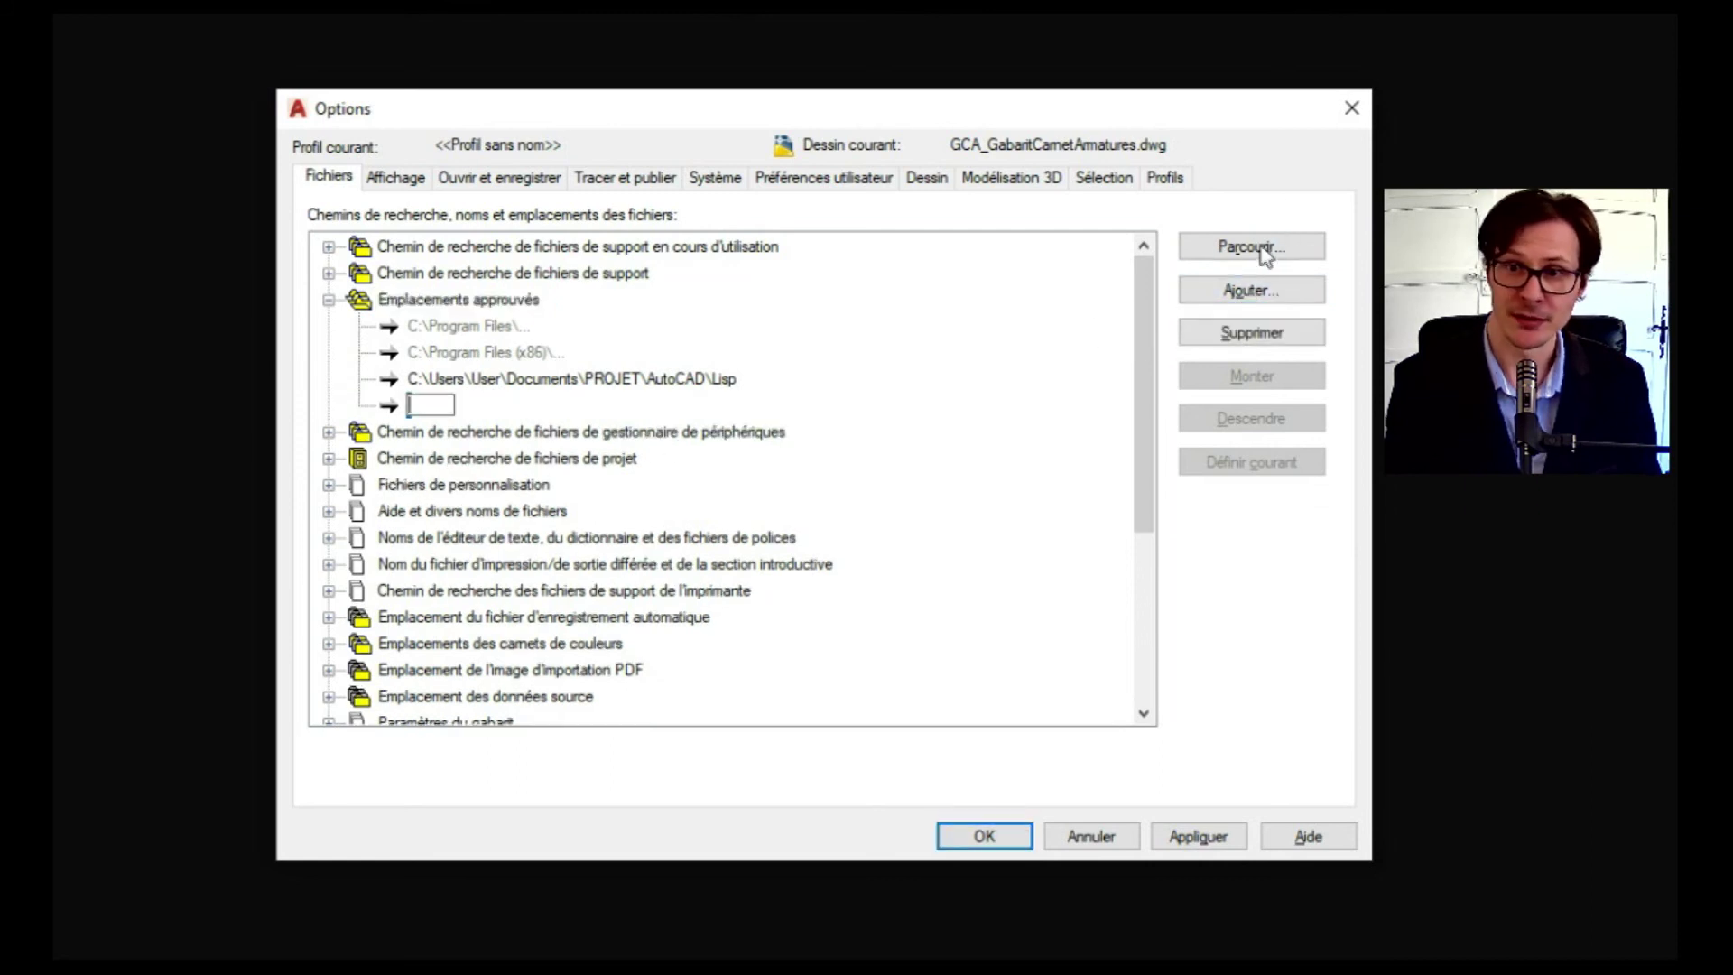
click(1260, 253)
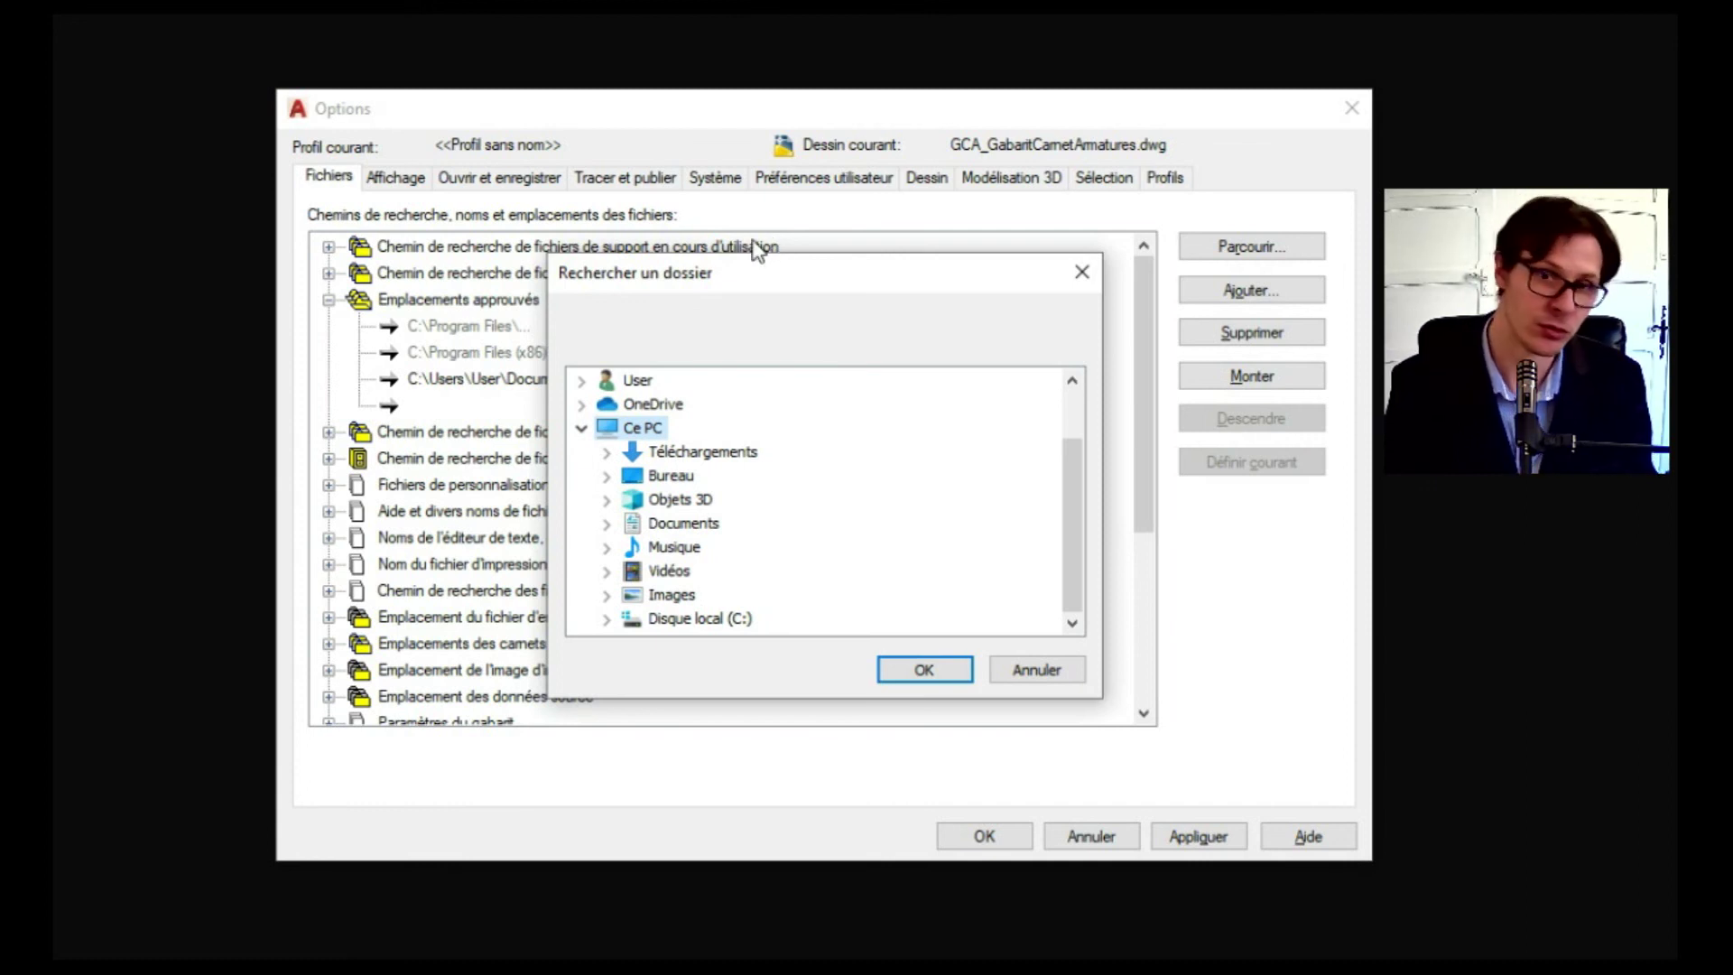
key(Return)
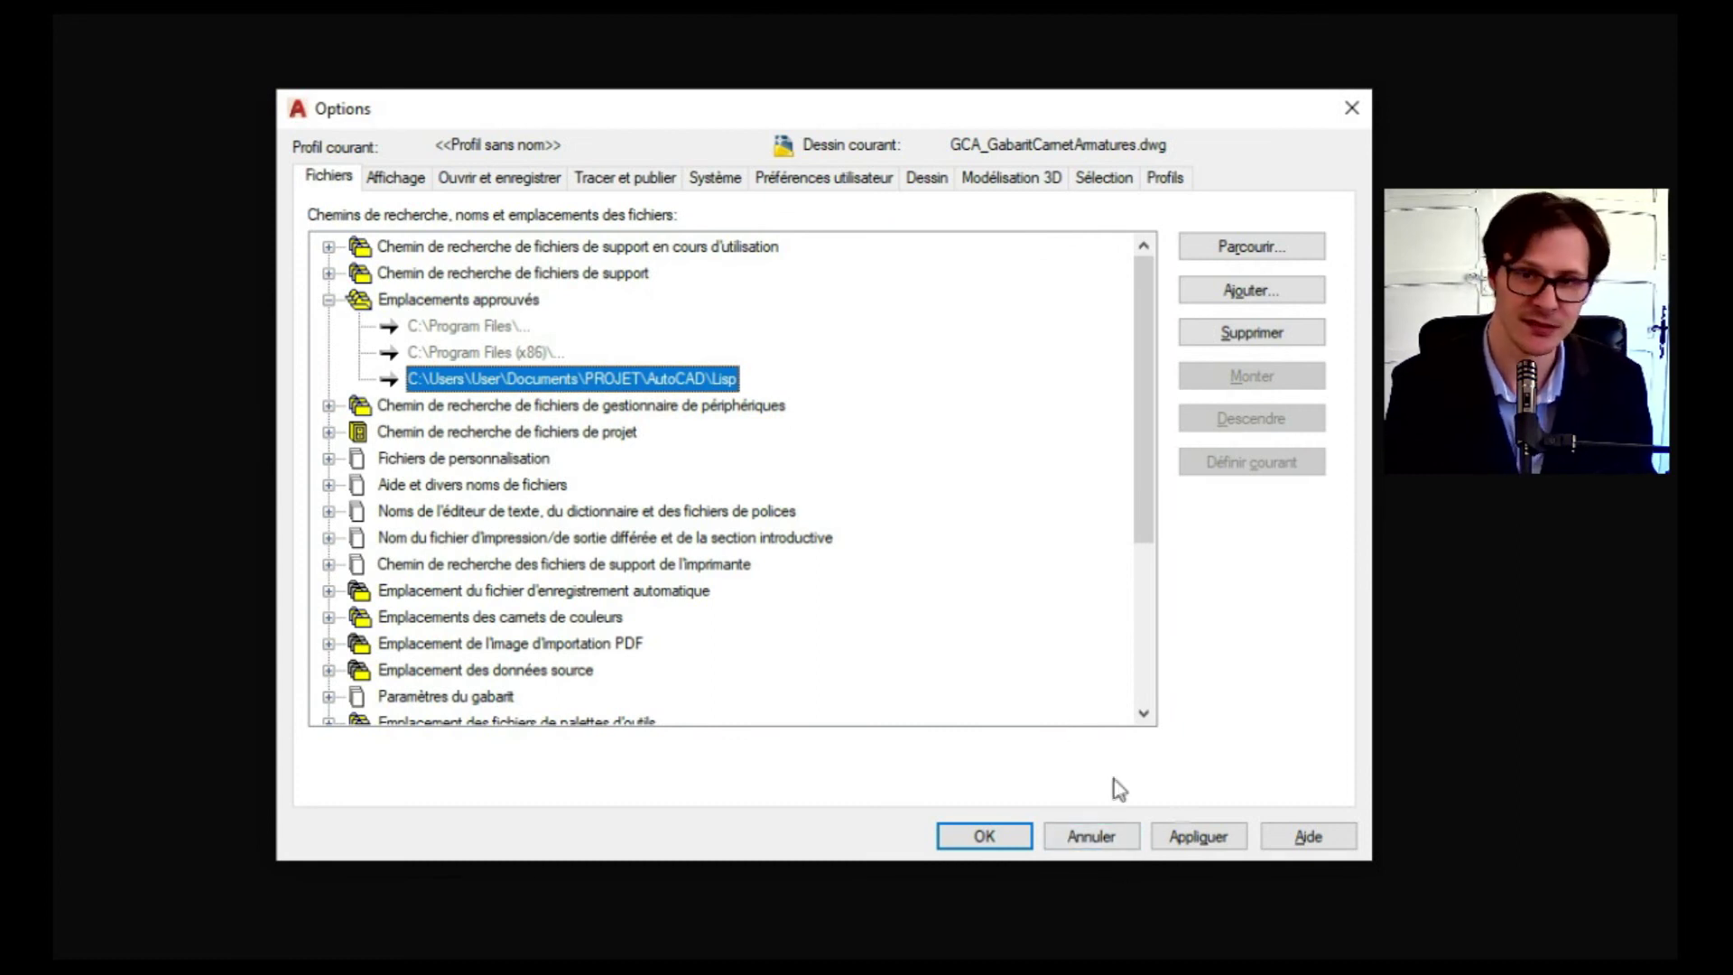
Step: Close the Options dialog with Annuler
click(1067, 824)
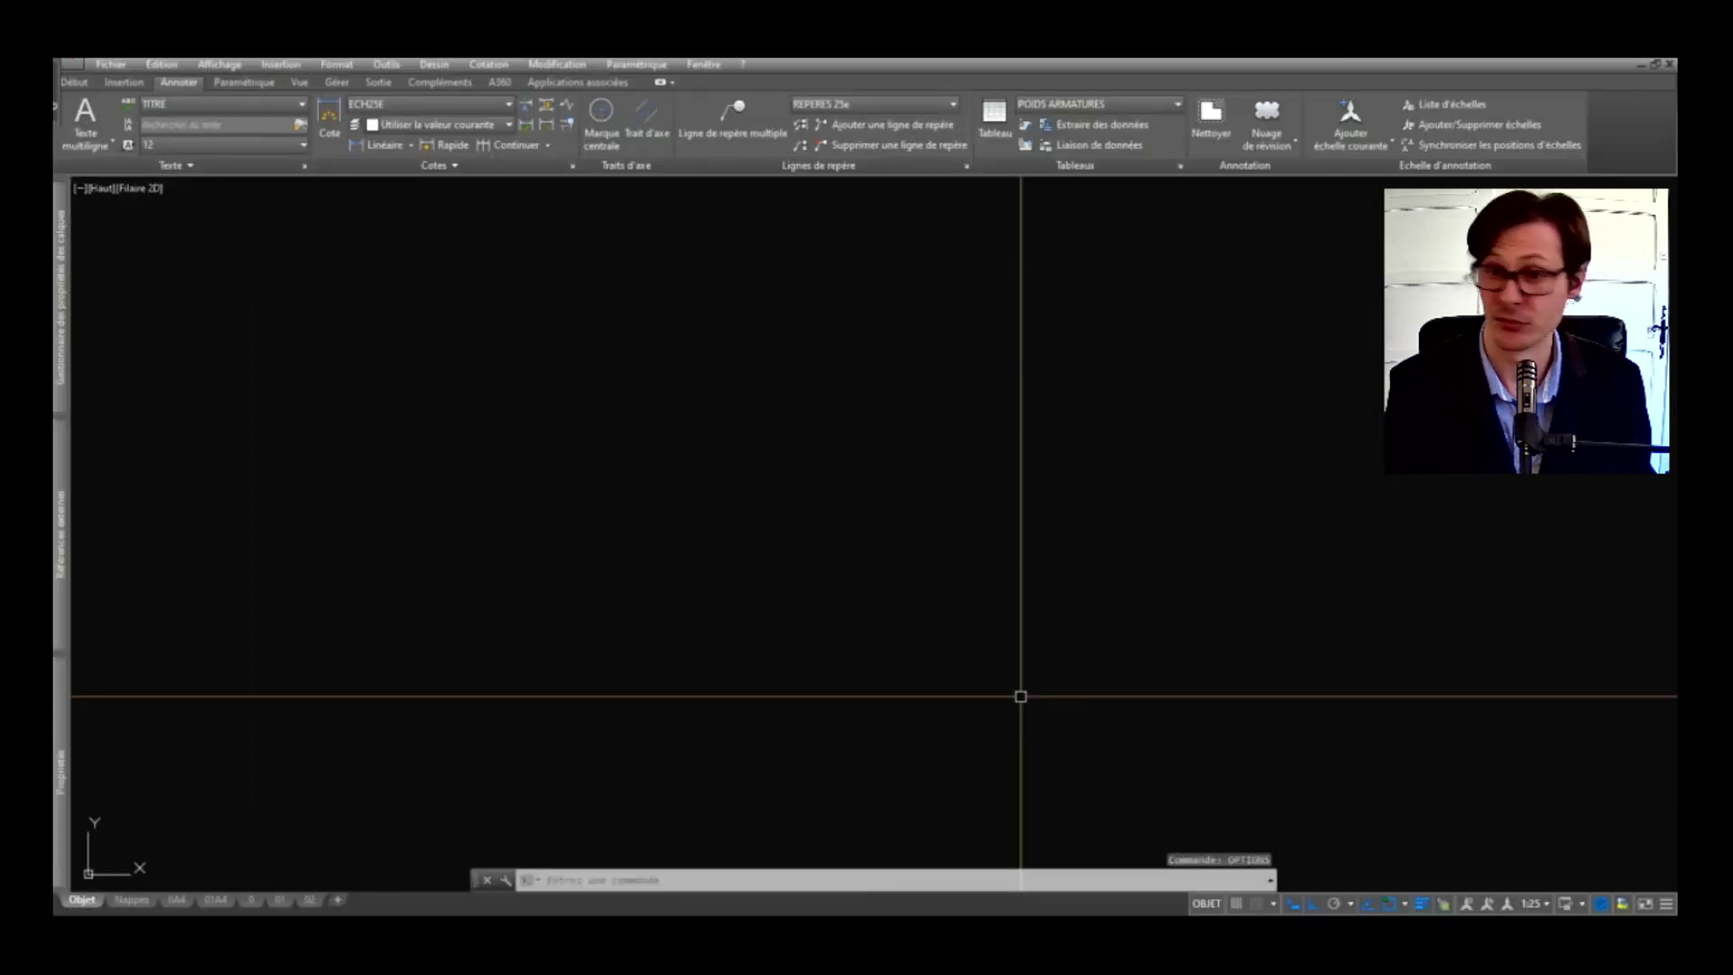